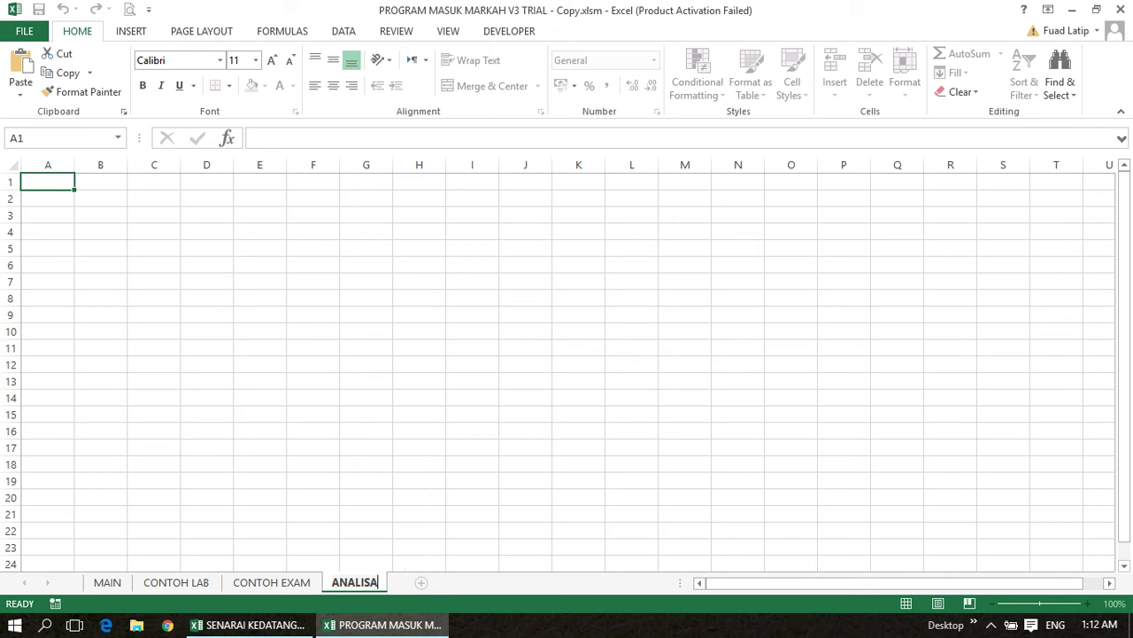
Step: Rename the new worksheet as ANALISA EXAM SEM2 2015_2016
{"action": "key", "text": "BackSpace"}
{"action": "key", "text": "BackSpace"}
{"action": "type", "text": "EXAM"}
{"action": "key", "text": "Return"}
{"action": "type", "text": "SEM2"}
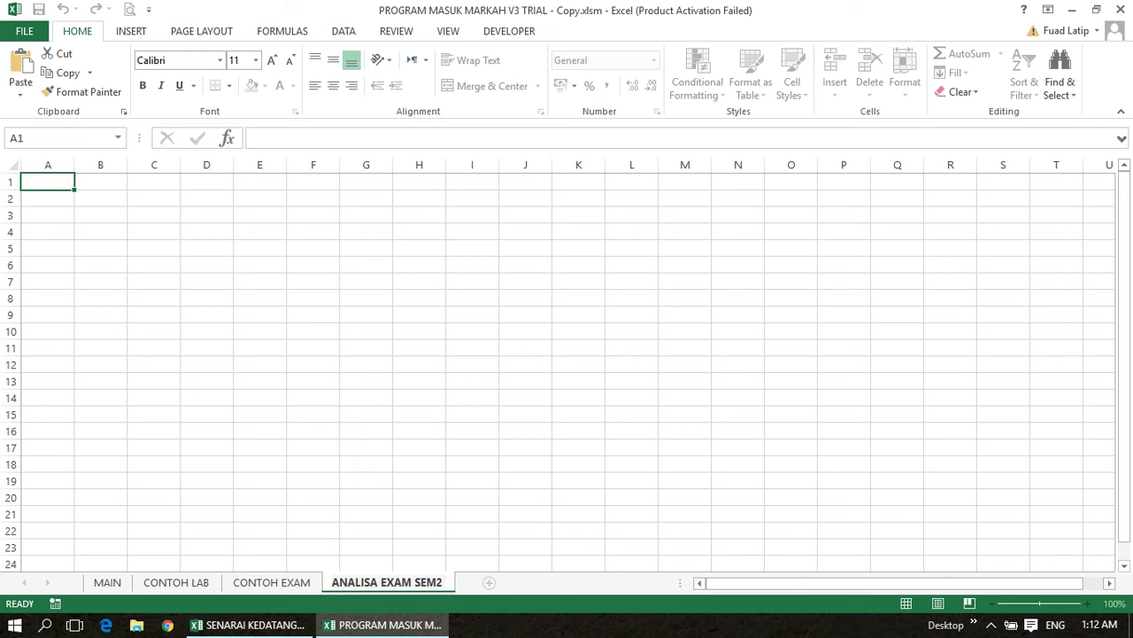
{"action": "type", "text": " 2015_2016"}
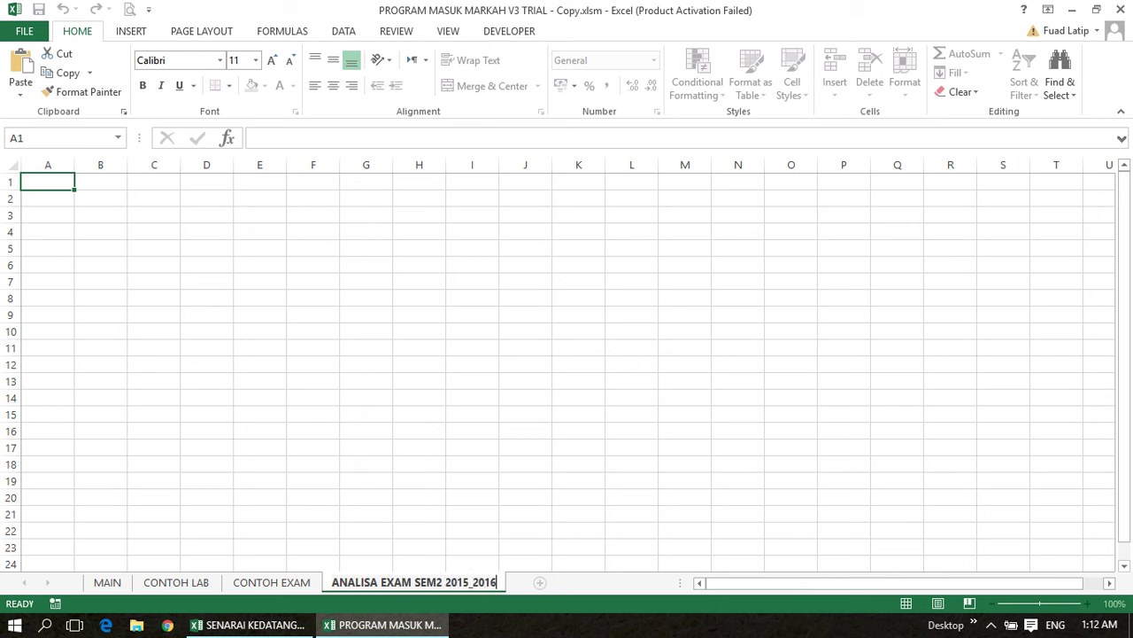
{"action": "key", "text": "Return"}
{"action": "left_click", "coordinate": [206, 347]}
{"action": "left_click", "coordinate": [366, 497]}
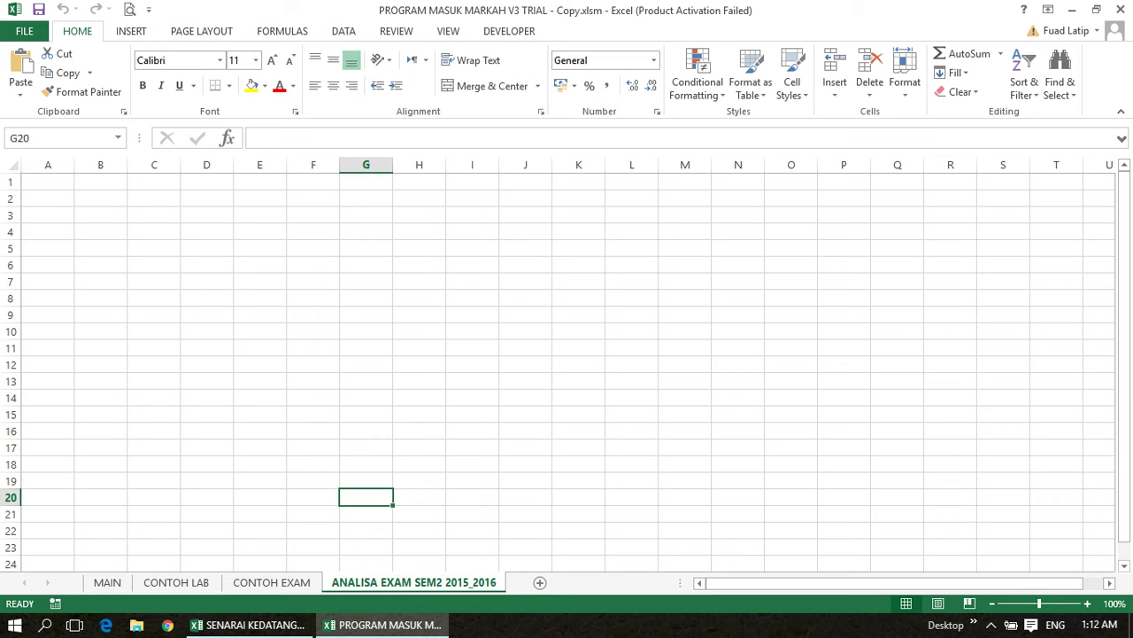
{"action": "left_click", "coordinate": [249, 624]}
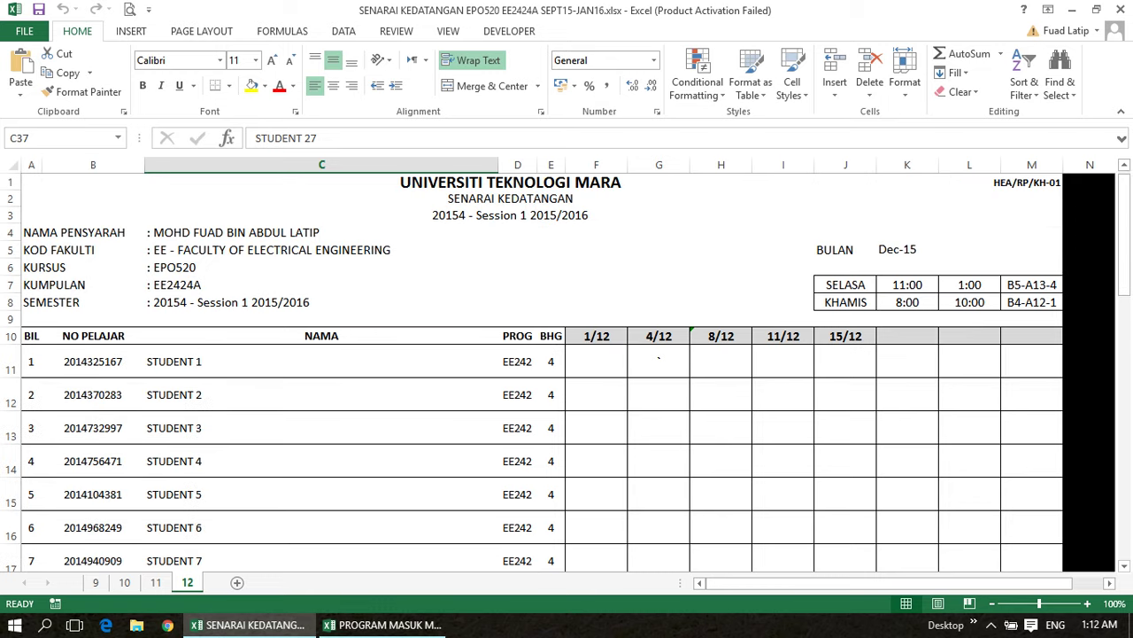
{"action": "scroll", "coordinate": [531, 354], "scroll_direction": "up", "scroll_amount": 3}
{"action": "scroll", "coordinate": [531, 372], "scroll_direction": "down", "scroll_amount": 2}
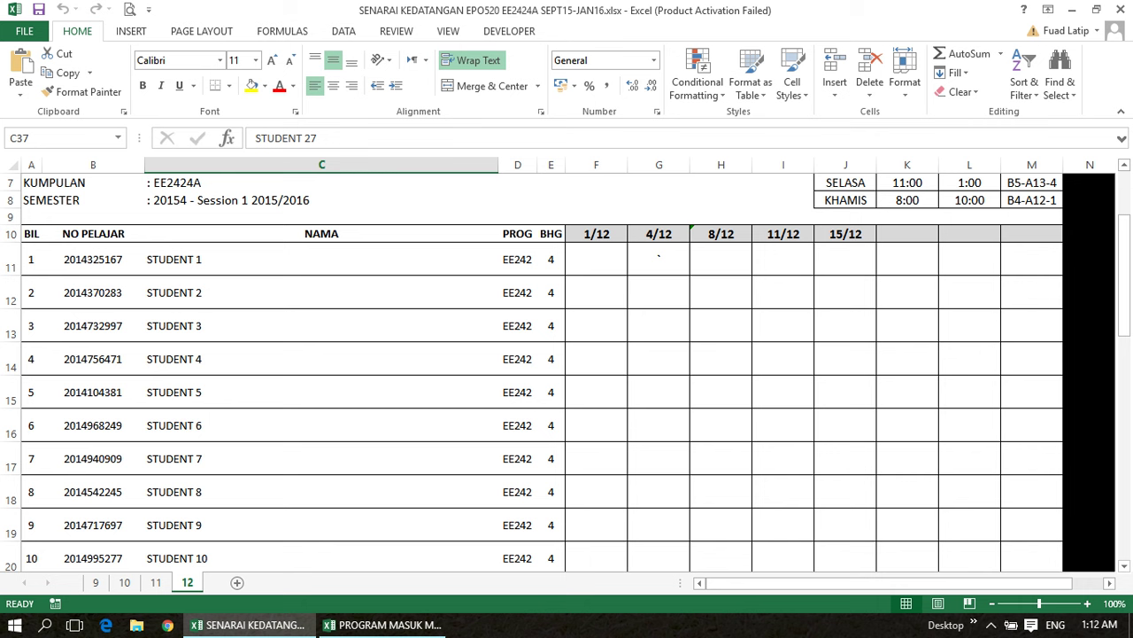
{"action": "left_click", "coordinate": [93, 259]}
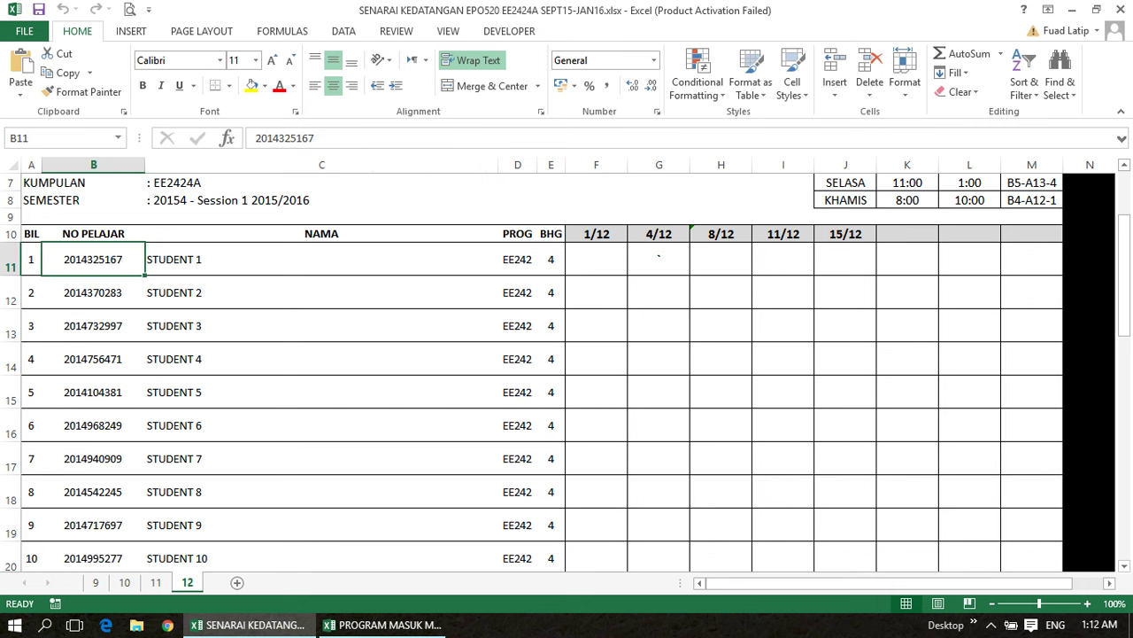
{"action": "left_click_drag", "start_coordinate": [93, 259], "coordinate": [501, 569]}
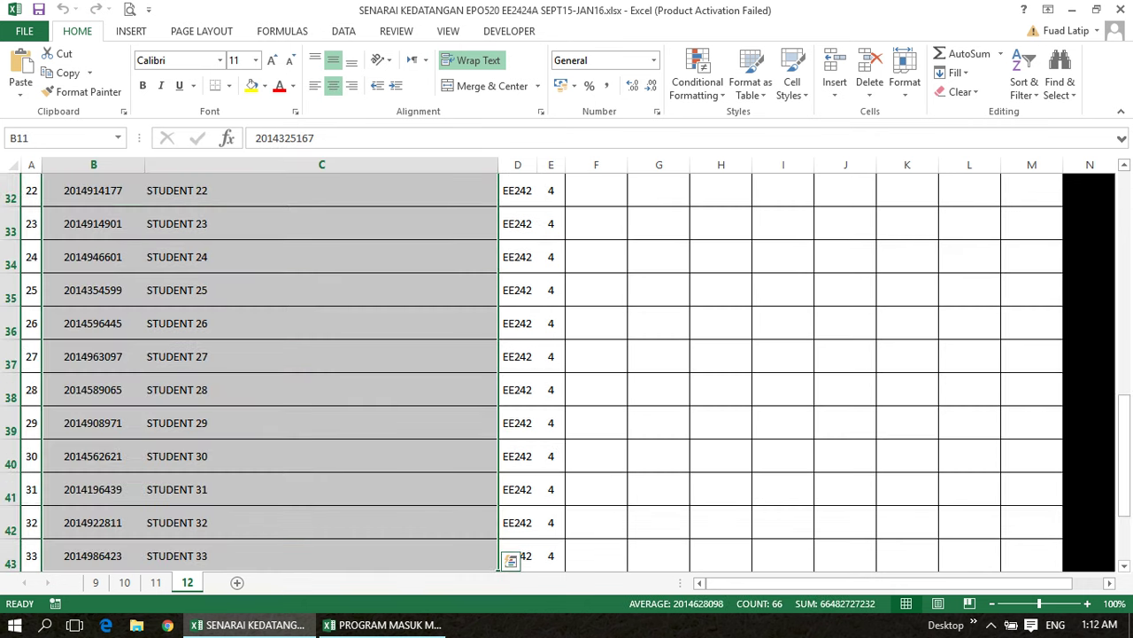
{"action": "key", "text": "ctrl+c"}
{"action": "left_click", "coordinate": [383, 624]}
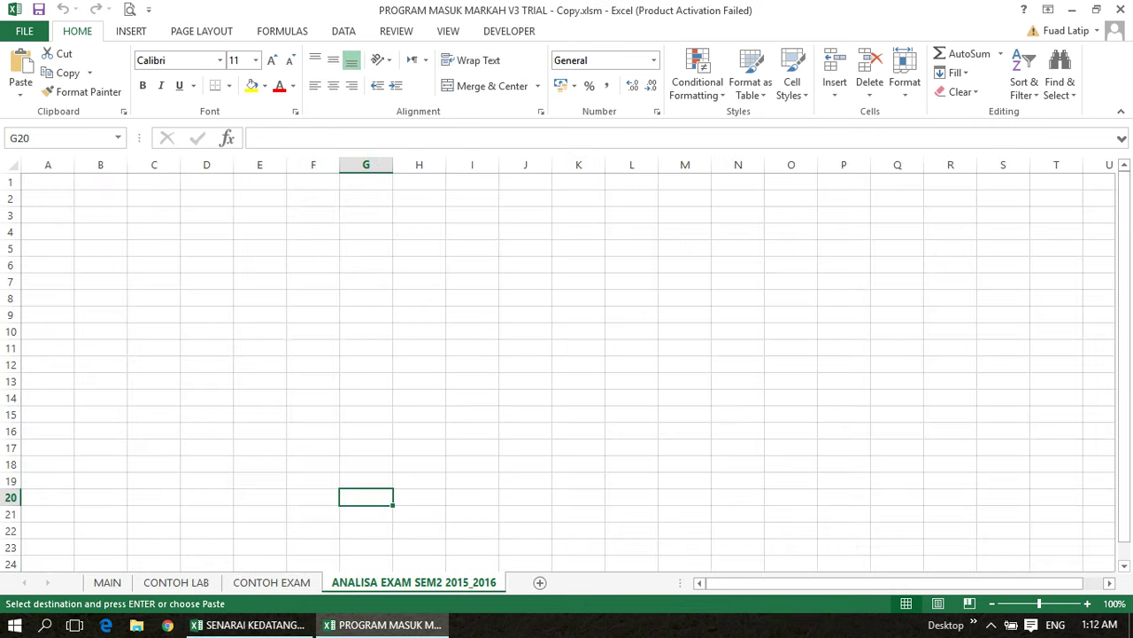
{"action": "left_click", "coordinate": [47, 199]}
Step: Copy the NO PELAJAR and NAMA columns with their headers from the attendance workbook into the analysis sheet at A1
{"action": "left_click", "coordinate": [248, 624]}
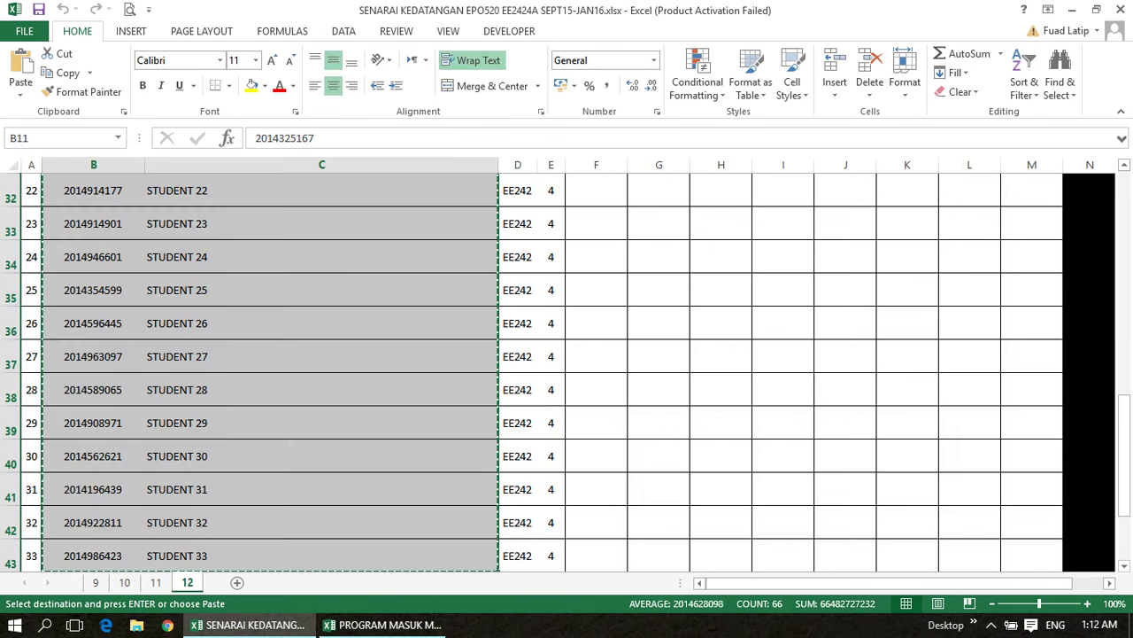
{"action": "scroll", "coordinate": [531, 371], "scroll_direction": "up", "scroll_amount": 7}
{"action": "key", "text": "Up"}
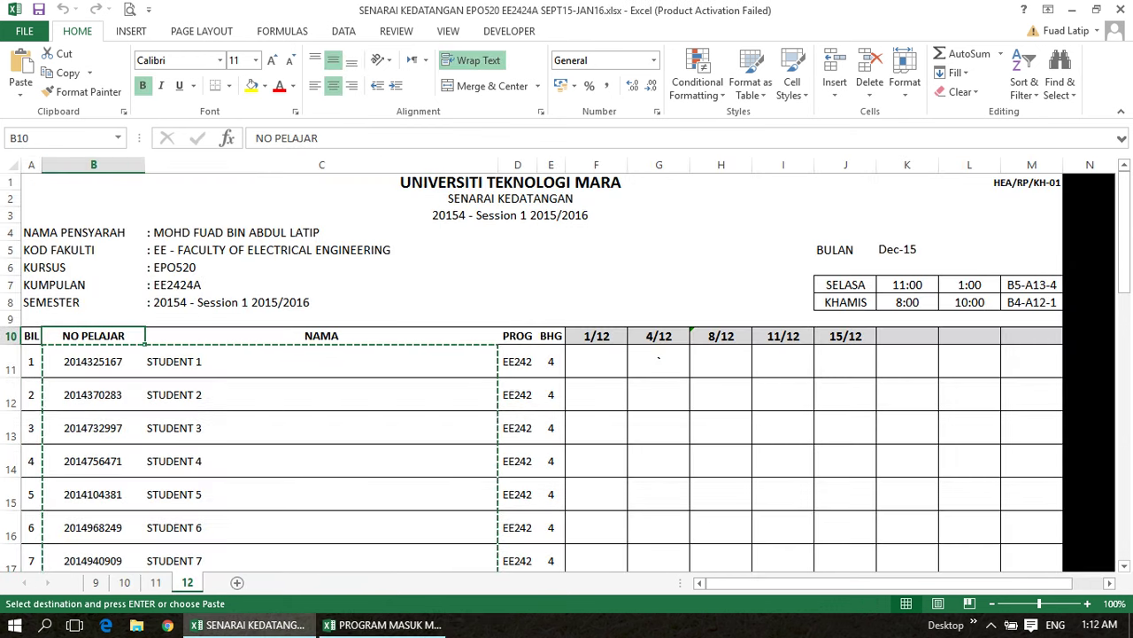
{"action": "key", "text": "shift+Right"}
{"action": "key", "text": "ctrl+shift+Down"}
{"action": "left_click", "coordinate": [383, 625]}
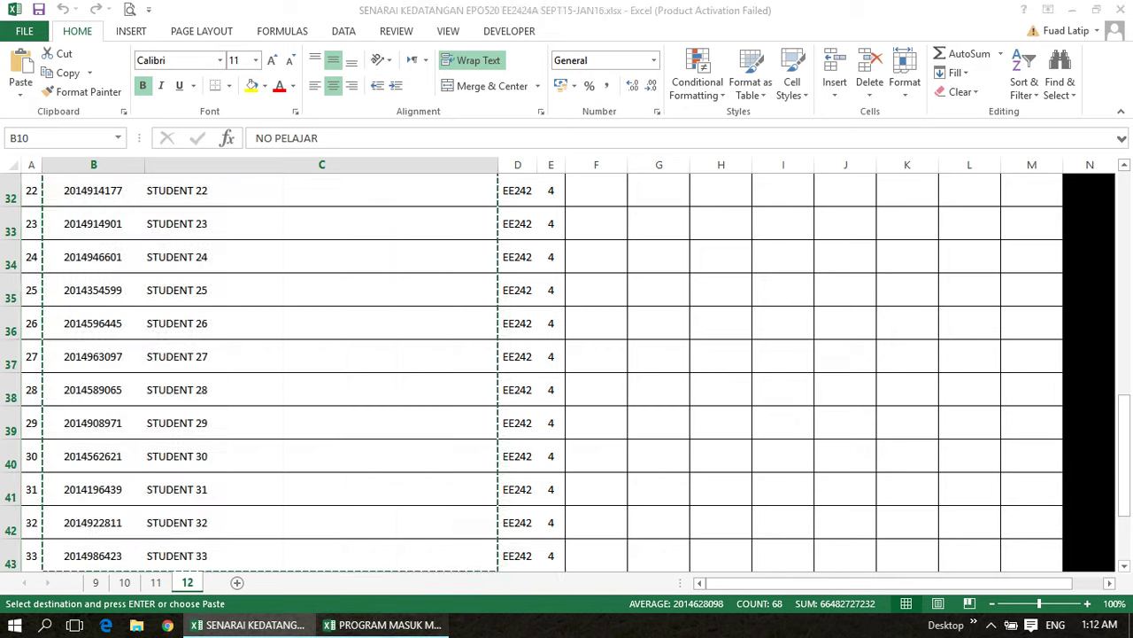
{"action": "key", "text": "ctrl+v"}
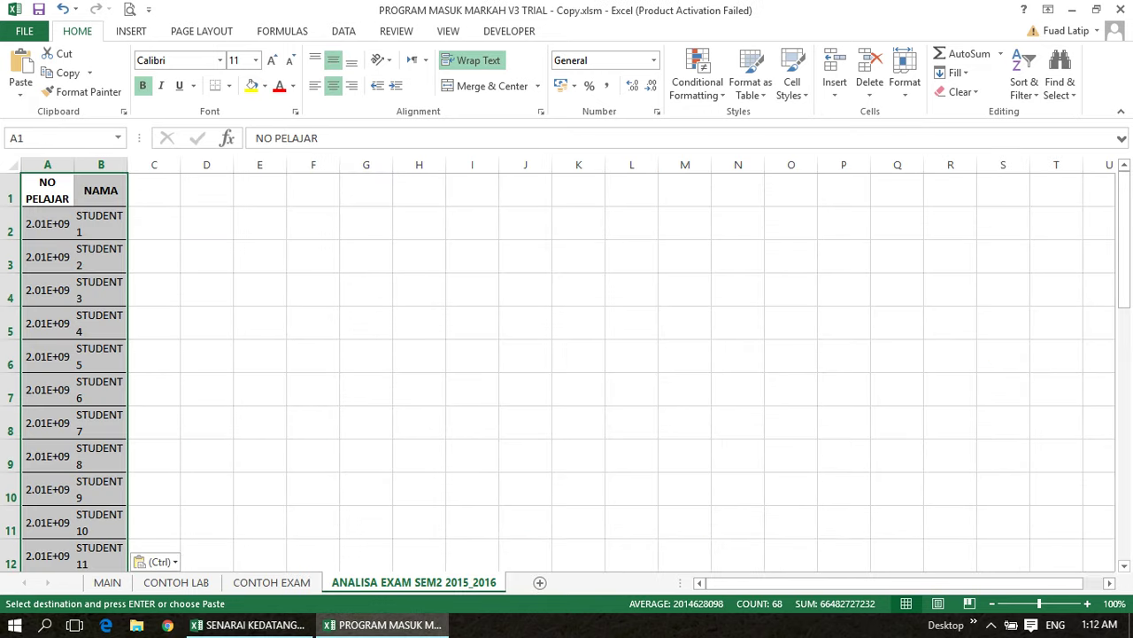
Step: Fit columns A and B to their contents so the student numbers and names fit on one line, with NAMA slightly wider
{"action": "left_click_drag", "start_coordinate": [47, 165], "coordinate": [682, 164]}
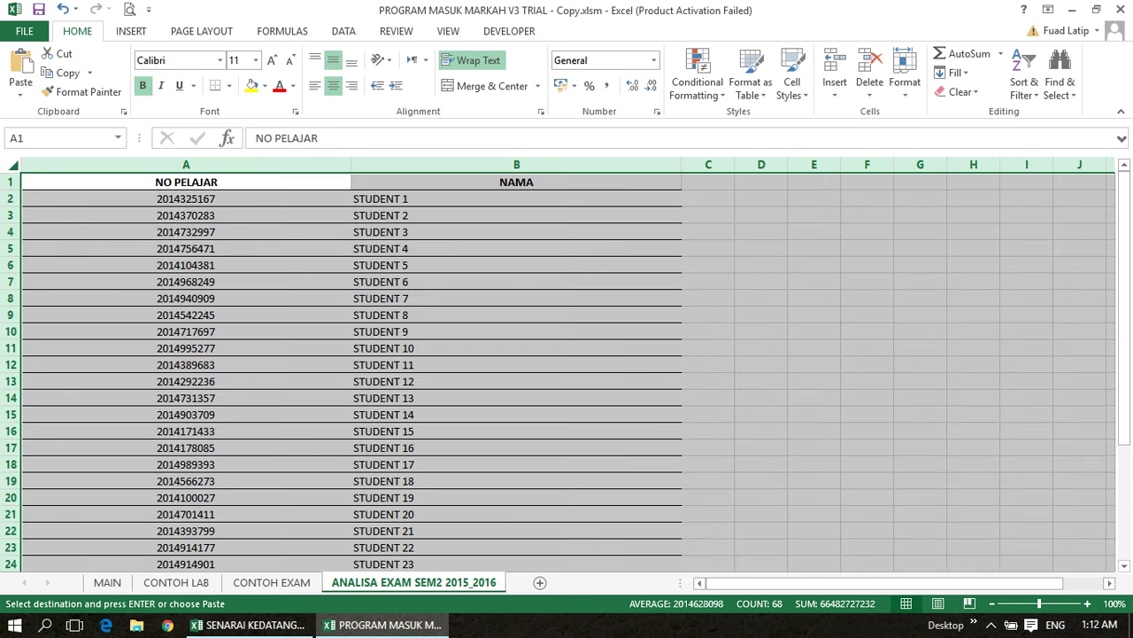
{"action": "double_click", "coordinate": [352, 165]}
{"action": "left_click", "coordinate": [288, 265]}
{"action": "left_click_drag", "start_coordinate": [156, 165], "coordinate": [172, 164]}
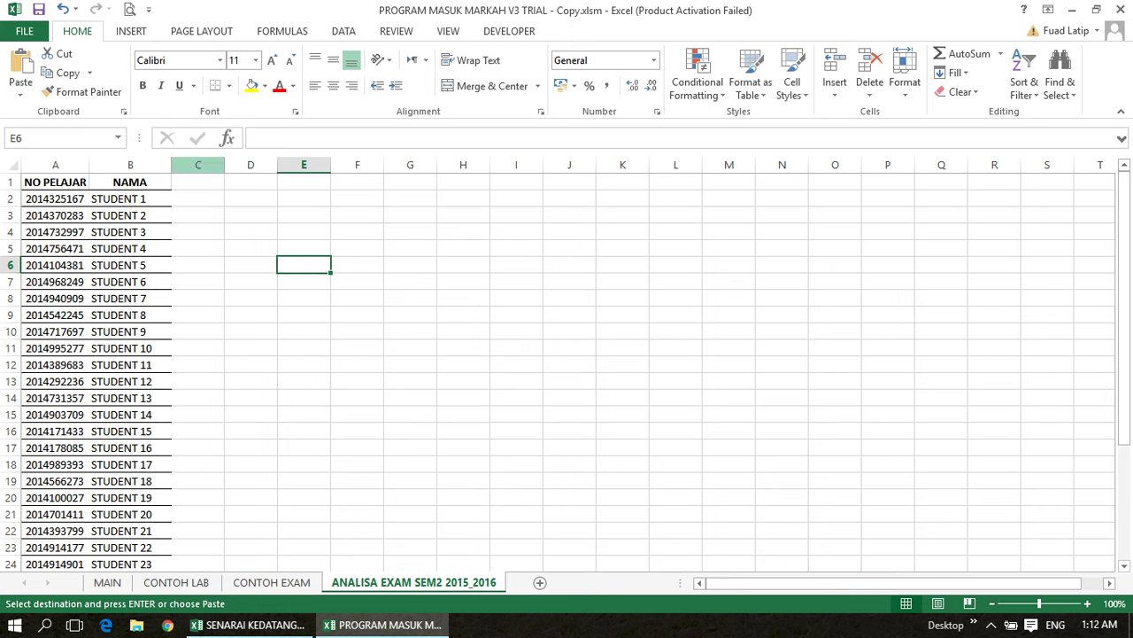
Step: Enter the headers TEST 1 in C1 and TEST 2 in D1
{"action": "left_click", "coordinate": [198, 181]}
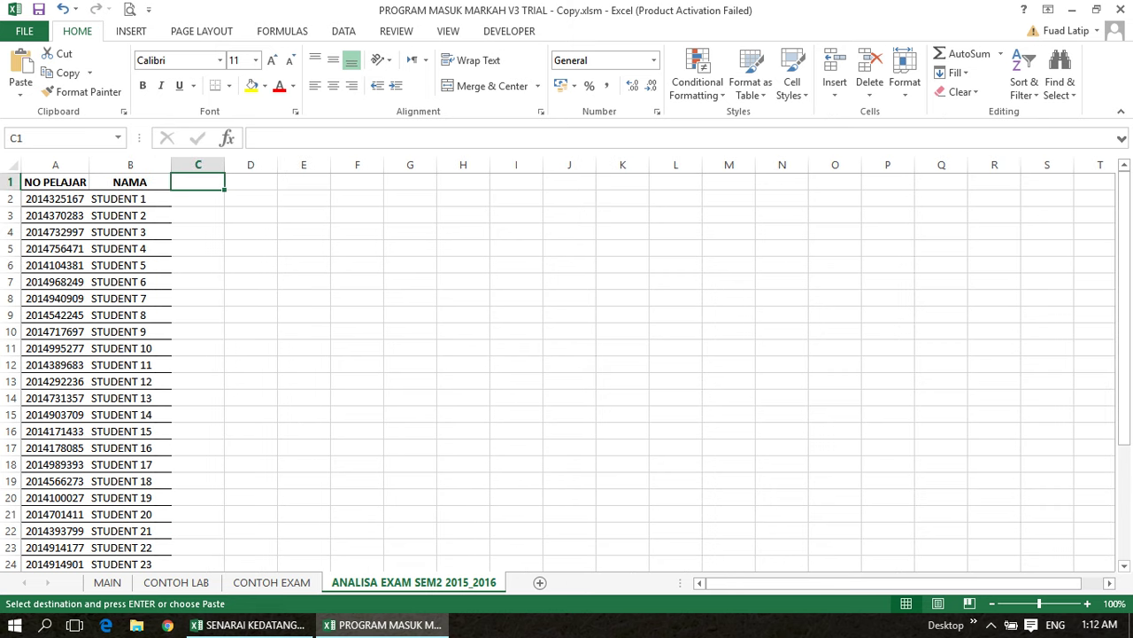
{"action": "type", "text": "test"}
{"action": "key", "text": "BackSpace"}
{"action": "key", "text": "BackSpace"}
{"action": "key", "text": "BackSpace"}
{"action": "key", "text": "BackSpace"}
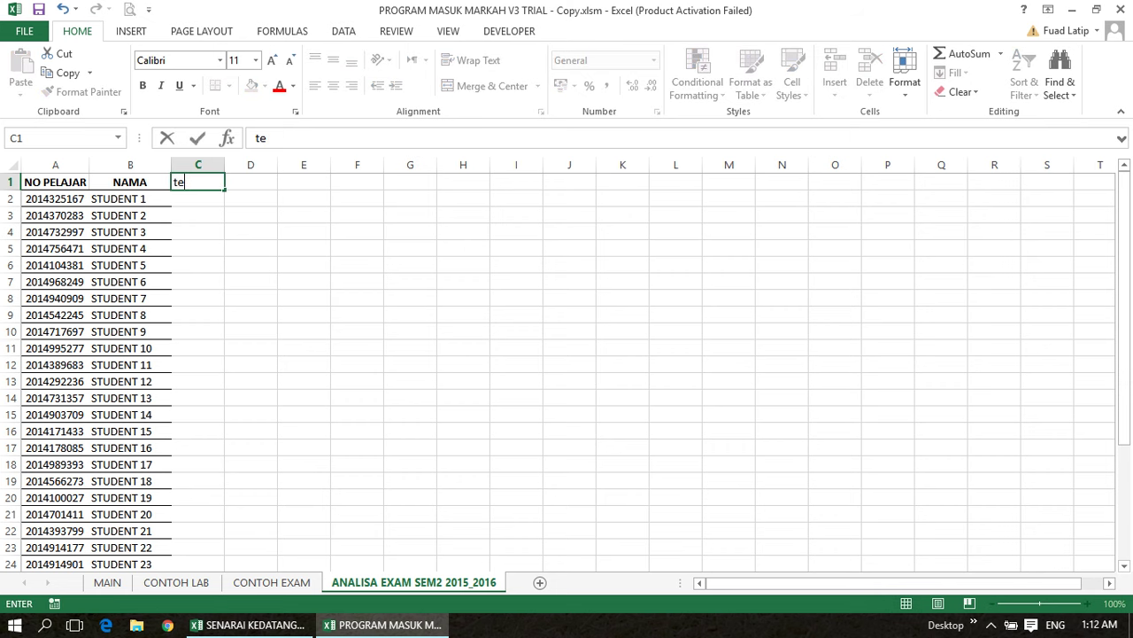
{"action": "type", "text": "TEST 1"}
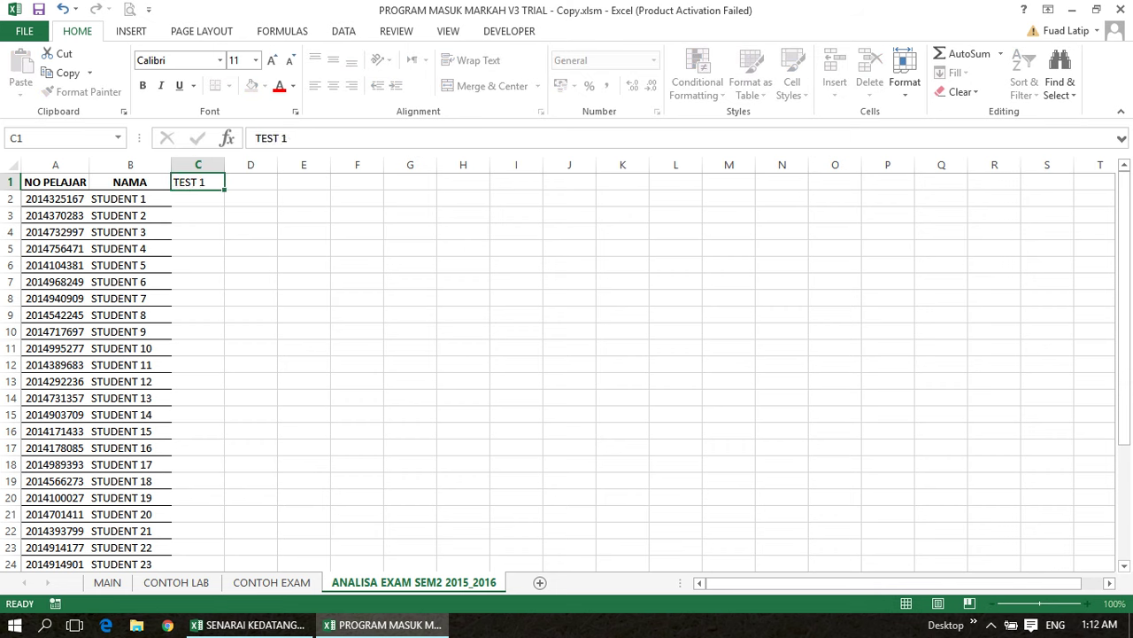
{"action": "key", "text": "Tab"}
{"action": "type", "text": "TEST 2"}
{"action": "key", "text": "Tab"}
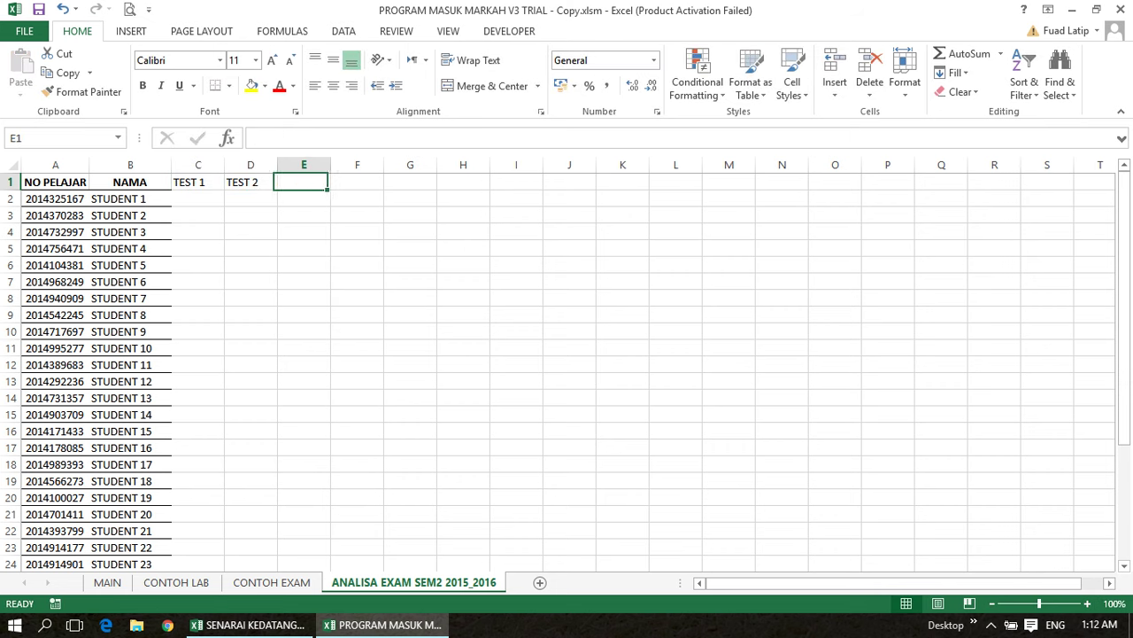
Step: Enter the question headers Q1, Q2, Q3, Q4 and Q5 in cells E1 to I1
{"action": "type", "text": "Q1"}
{"action": "key", "text": "Tab"}
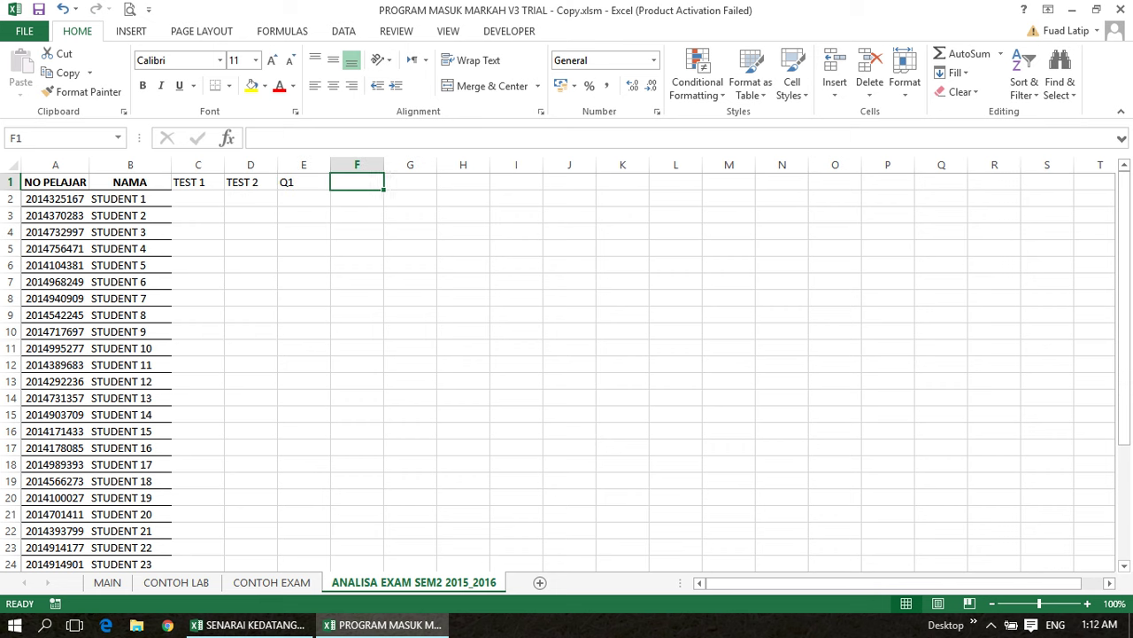
{"action": "type", "text": "Q2"}
{"action": "key", "text": "Tab"}
{"action": "type", "text": "Q"}
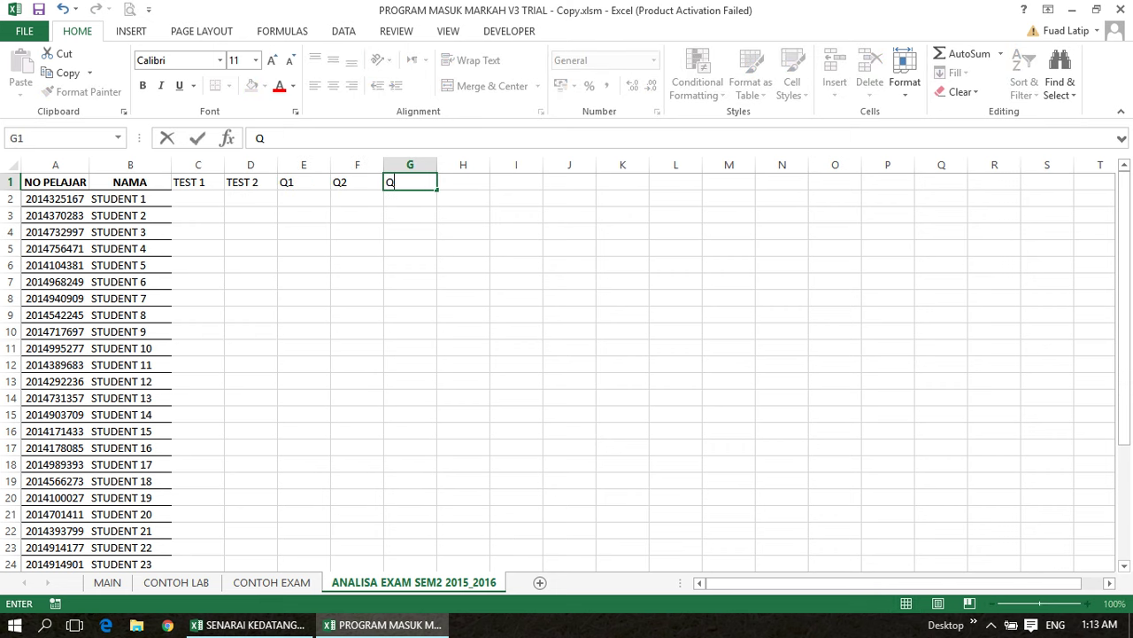
{"action": "type", "text": "3"}
{"action": "key", "text": "Tab"}
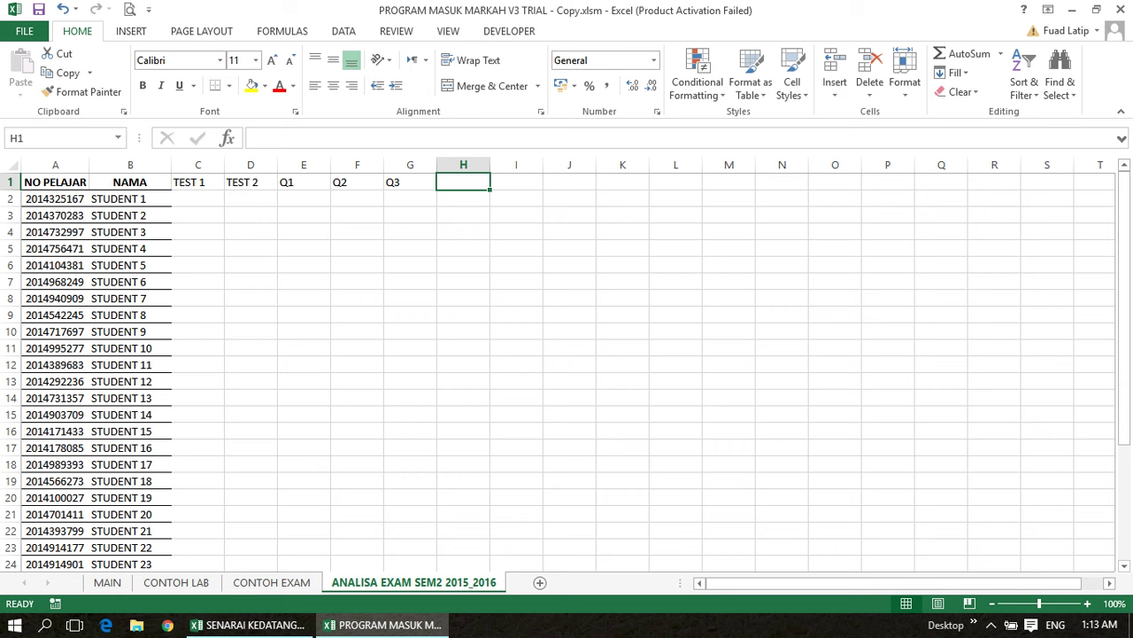
{"action": "left_click_drag", "start_coordinate": [357, 181], "coordinate": [517, 190]}
{"action": "left_click", "coordinate": [463, 181]}
{"action": "left_click", "coordinate": [516, 182]}
{"action": "type", "text": "Q5"}
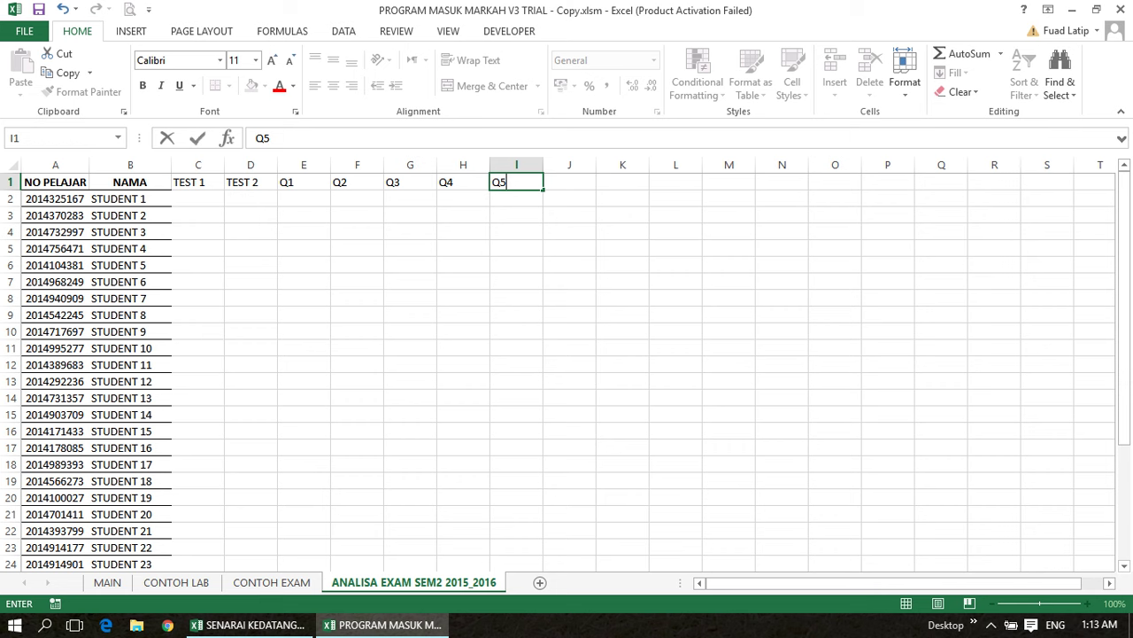
{"action": "key", "text": "Return"}
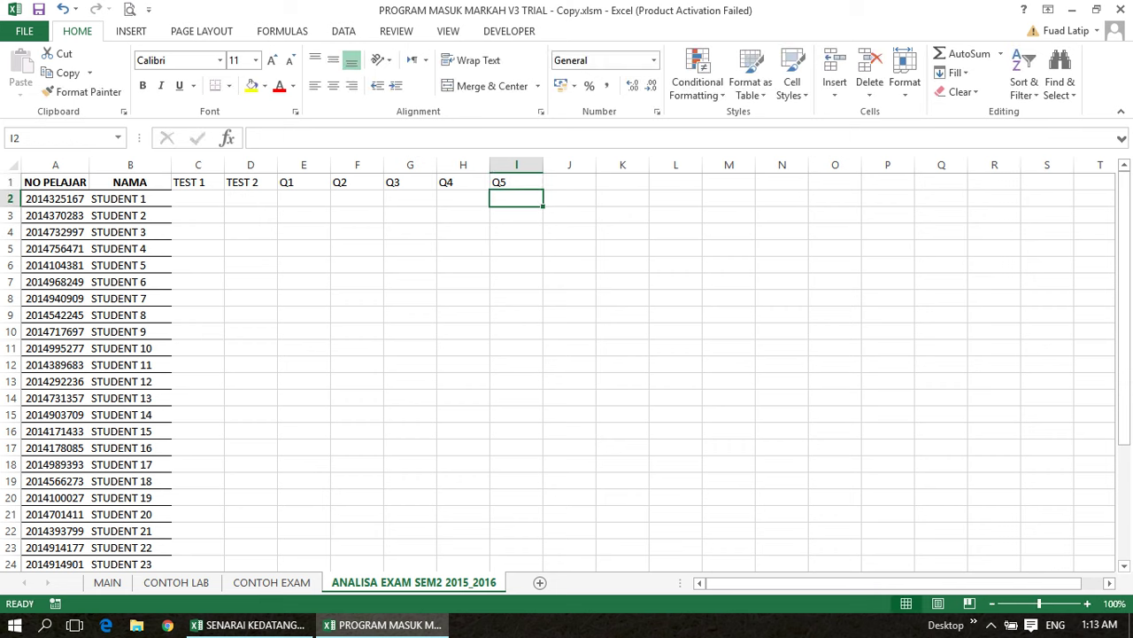
Step: Start the mark-entry program from the MAIN sheet with the worksheet ANALISA EXAM SEM2 2015_2016 and proceed to the column reference form
{"action": "left_click", "coordinate": [107, 582]}
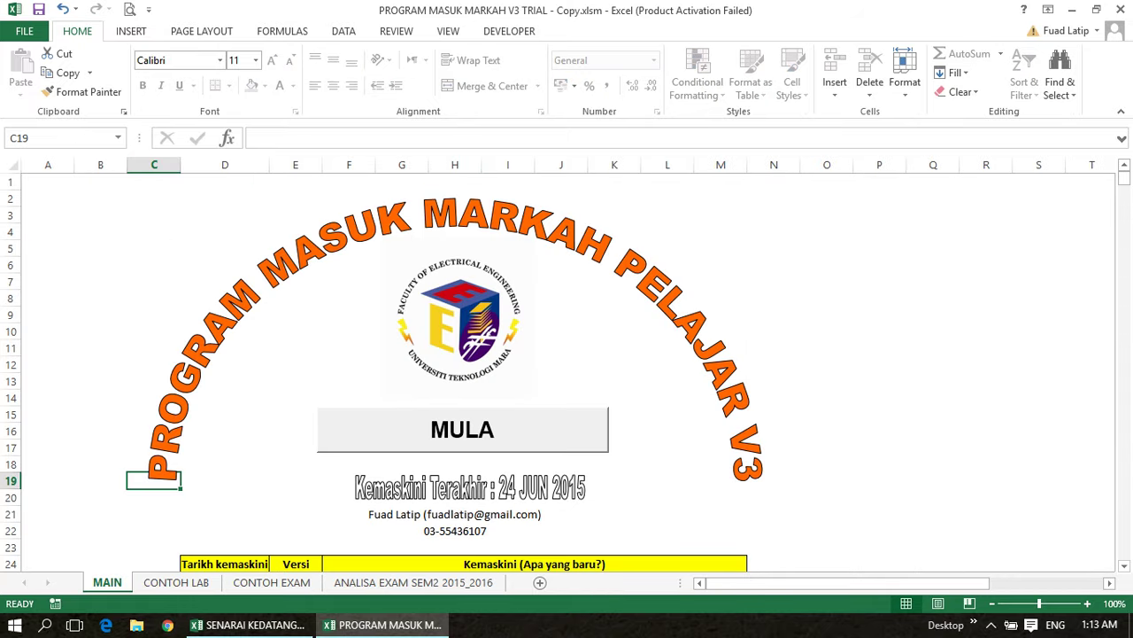
{"action": "left_click", "coordinate": [462, 429]}
{"action": "left_click", "coordinate": [663, 315]}
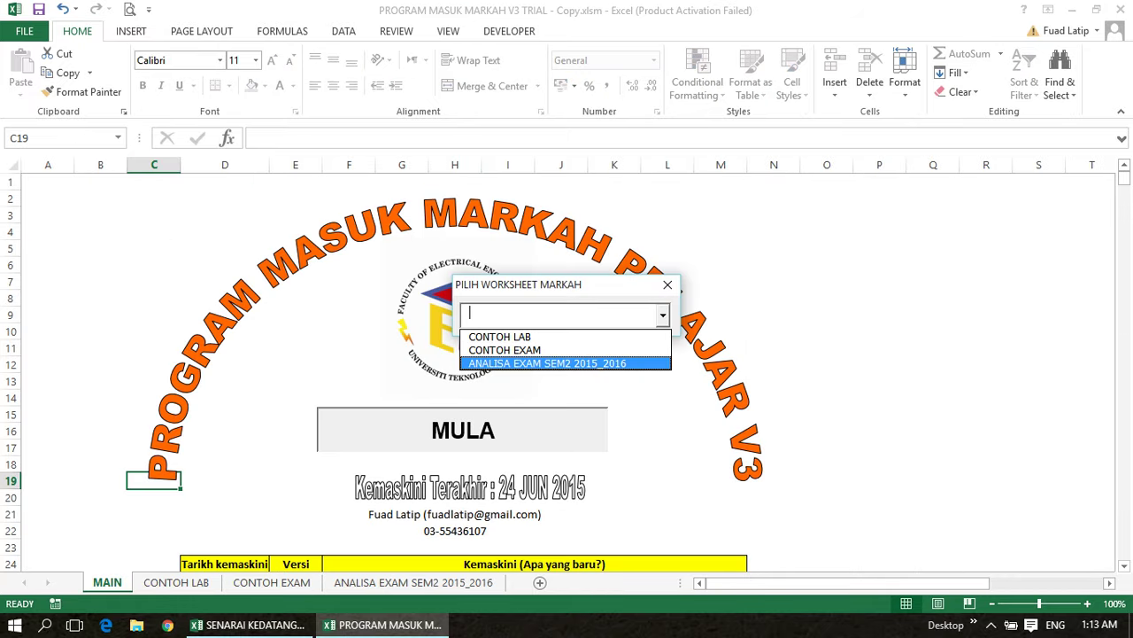
{"action": "key", "text": "Return"}
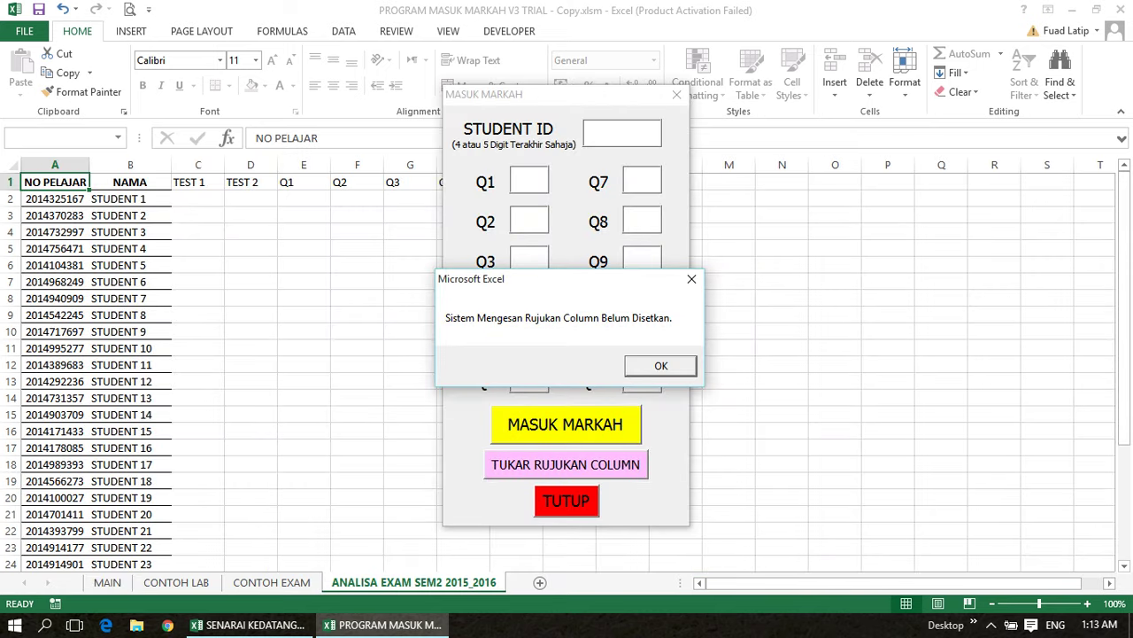
{"action": "key", "text": "Return"}
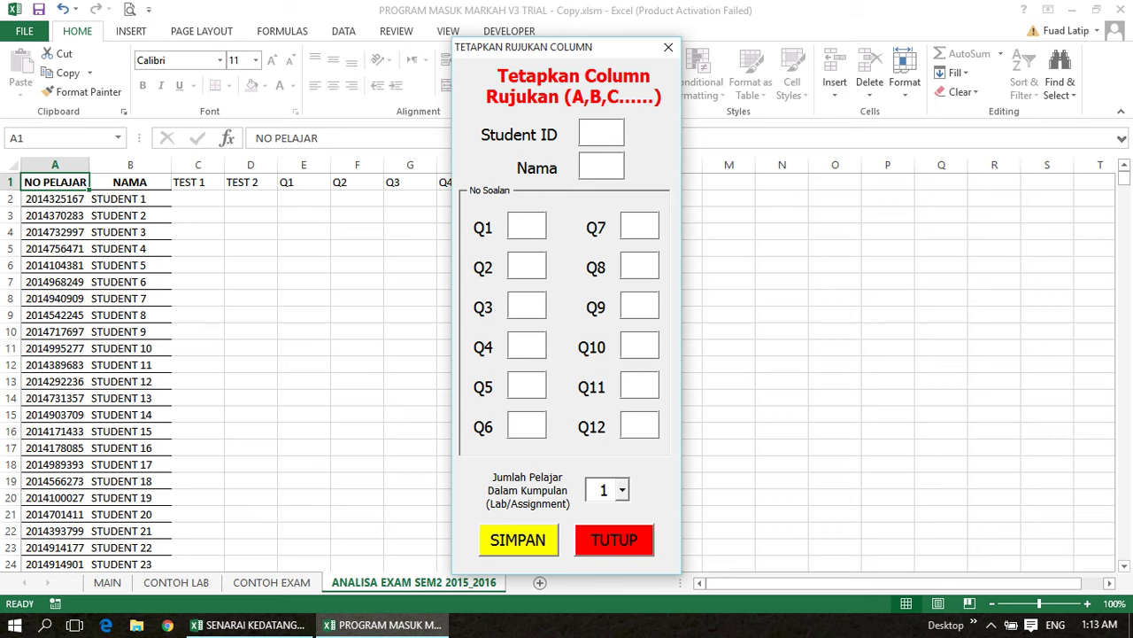
Step: Set the reference columns to A for Student ID and B for Nama
{"action": "type", "text": "A"}
{"action": "key", "text": "Tab"}
{"action": "type", "text": "B"}
{"action": "key", "text": "Tab"}
Step: Set the reference columns for Q1 to Q5 to E, F, G, H and I, and save the column settings
{"action": "left_click_drag", "start_coordinate": [523, 46], "coordinate": [688, 35]}
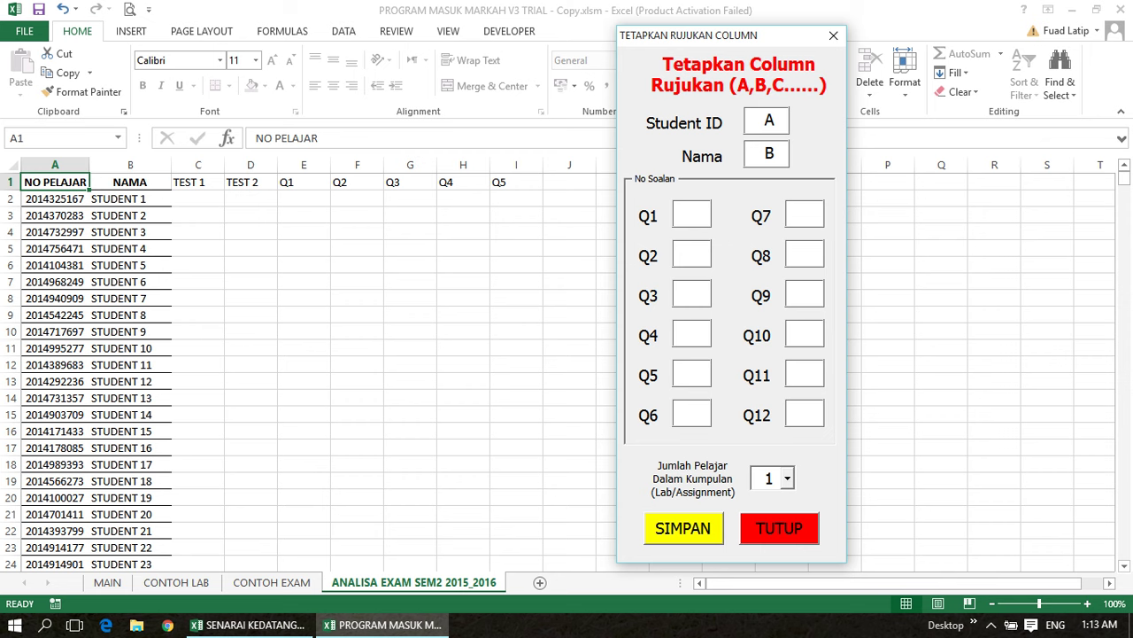
{"action": "type", "text": "E"}
{"action": "key", "text": "Tab"}
{"action": "type", "text": "F"}
{"action": "key", "text": "Tab"}
{"action": "type", "text": "G"}
{"action": "type", "text": "H"}
{"action": "key", "text": "Tab"}
{"action": "type", "text": "I"}
{"action": "left_click", "coordinate": [683, 528]}
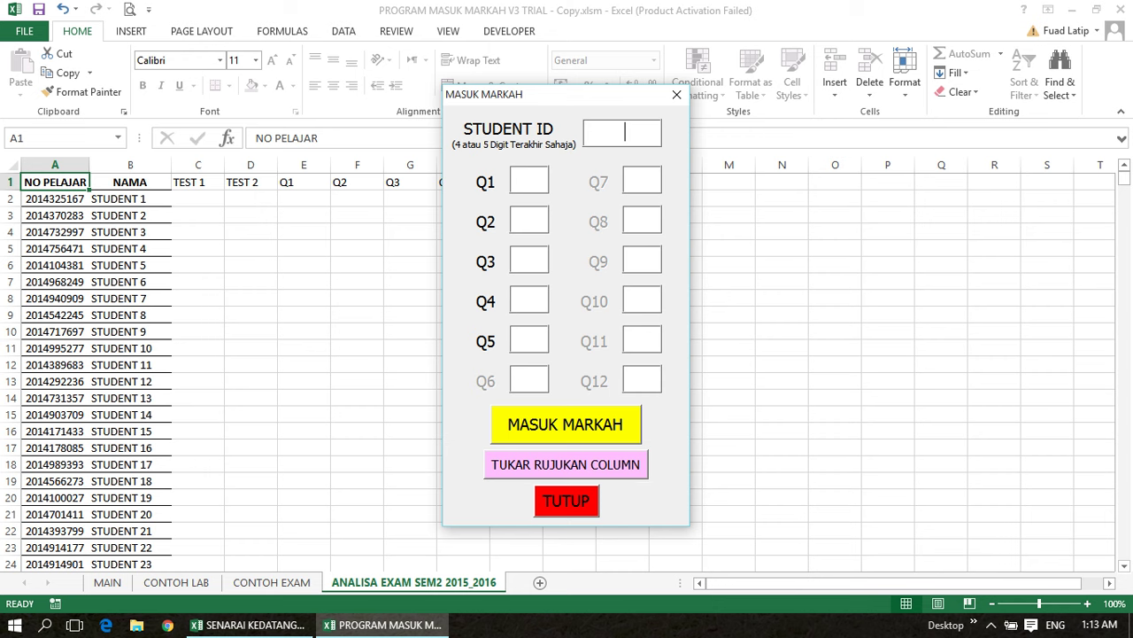
Step: Fill in the last four digits of Student 13's ID and the marks Q1 20, Q2 10, Q3 20, Q4 15 and Q5 10
{"action": "left_click_drag", "start_coordinate": [566, 94], "coordinate": [639, 88]}
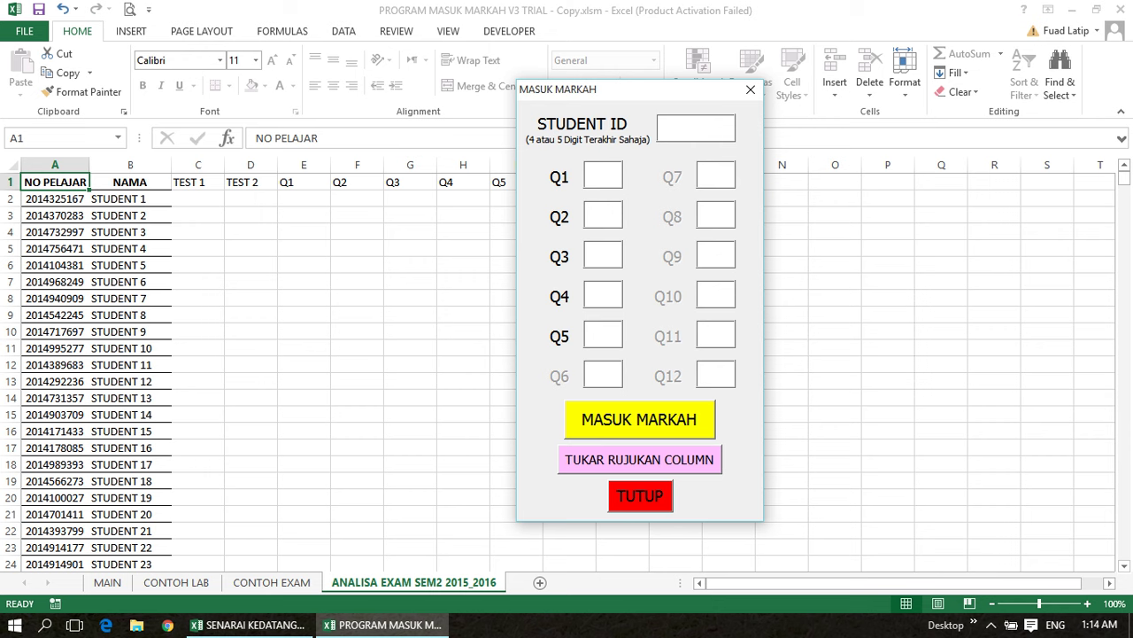
{"action": "type", "text": "1357"}
{"action": "key", "text": "Tab"}
{"action": "type", "text": "20"}
{"action": "key", "text": "Tab"}
{"action": "type", "text": "10"}
{"action": "key", "text": "Tab"}
{"action": "type", "text": "20"}
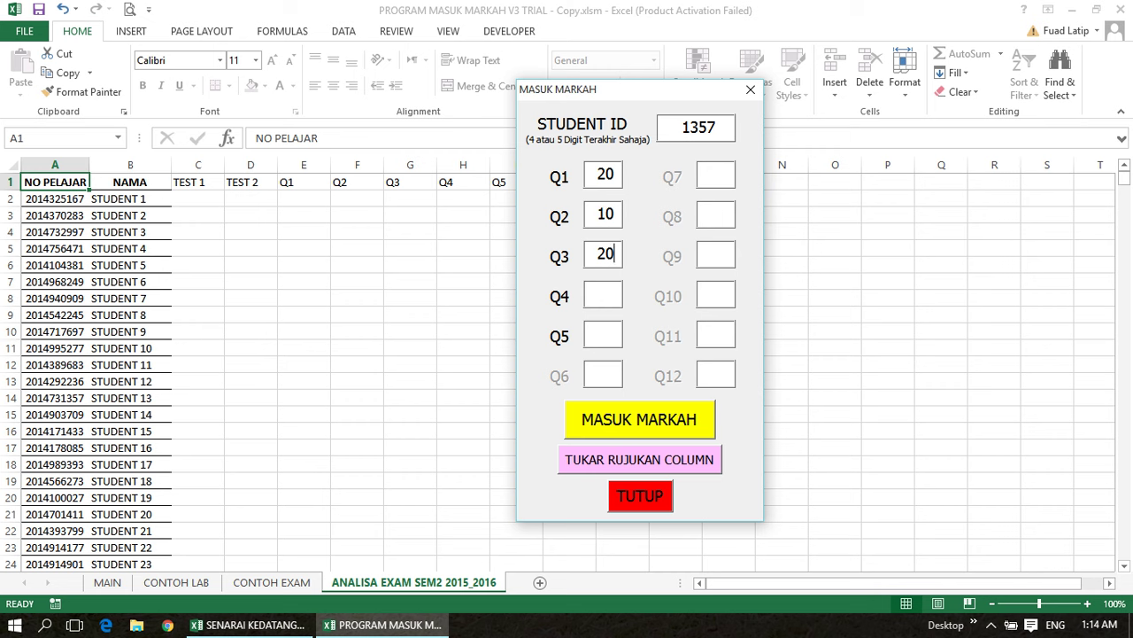
{"action": "key", "text": "Tab"}
{"action": "type", "text": "15"}
{"action": "key", "text": "Tab"}
{"action": "type", "text": "10"}
{"action": "key", "text": "Tab"}
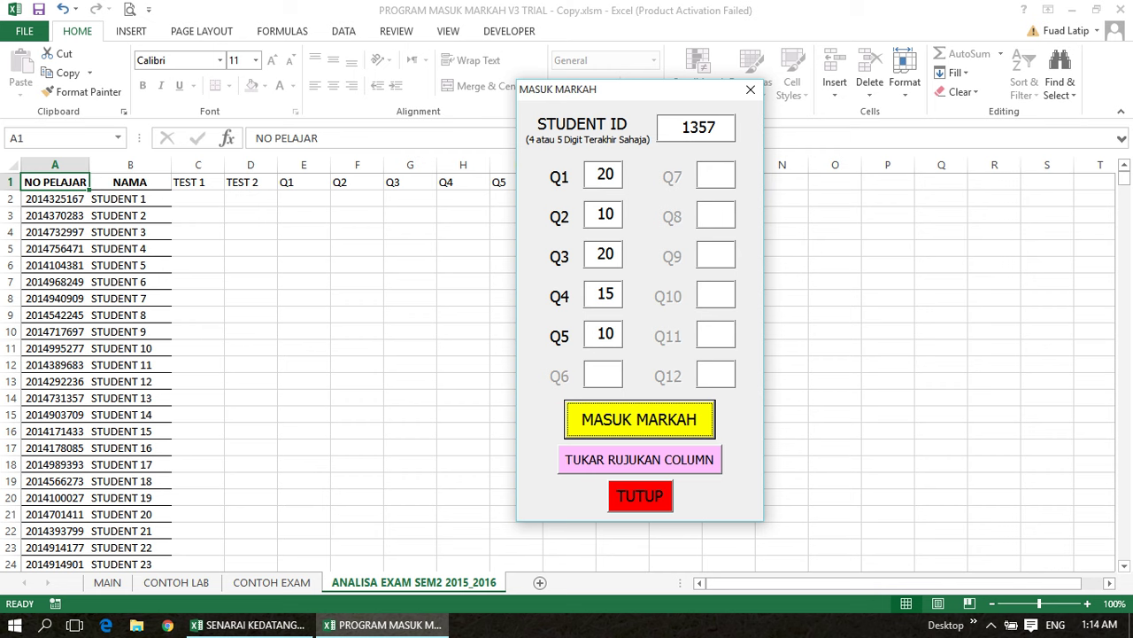
Step: Submit Student 13's marks to the worksheet and accept the entry
{"action": "key", "text": "Return"}
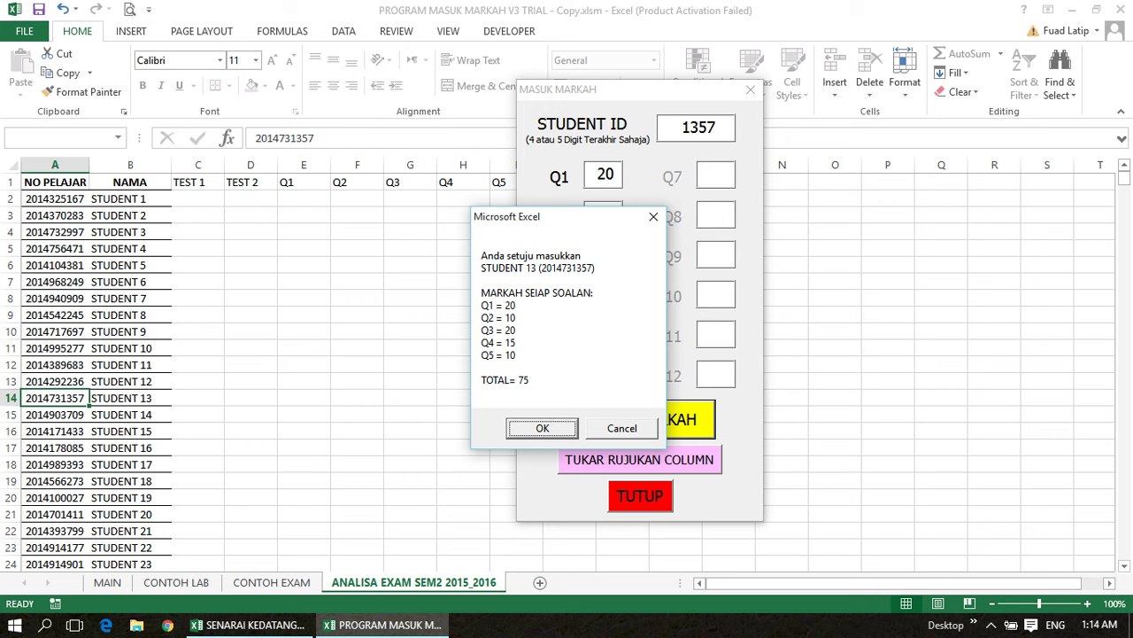
{"action": "key", "text": "Return"}
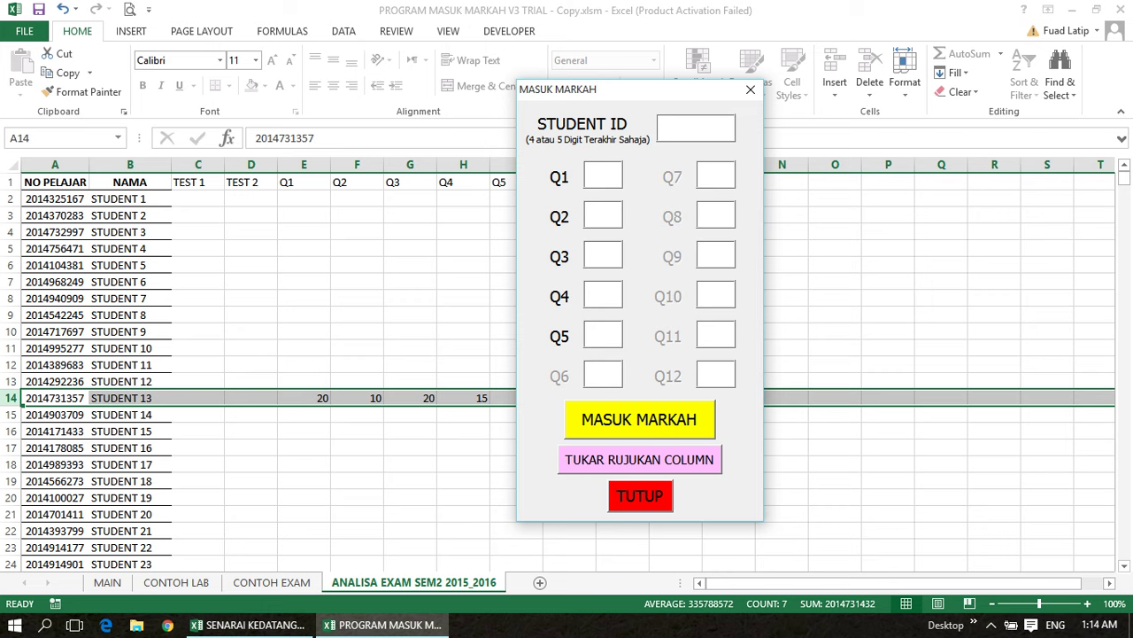
{"action": "mouse_move", "coordinate": [632, 88]}
{"action": "left_mouse_down"}
{"action": "mouse_move", "coordinate": [872, 68]}
{"action": "mouse_move", "coordinate": [613, 86]}
{"action": "left_mouse_up"}
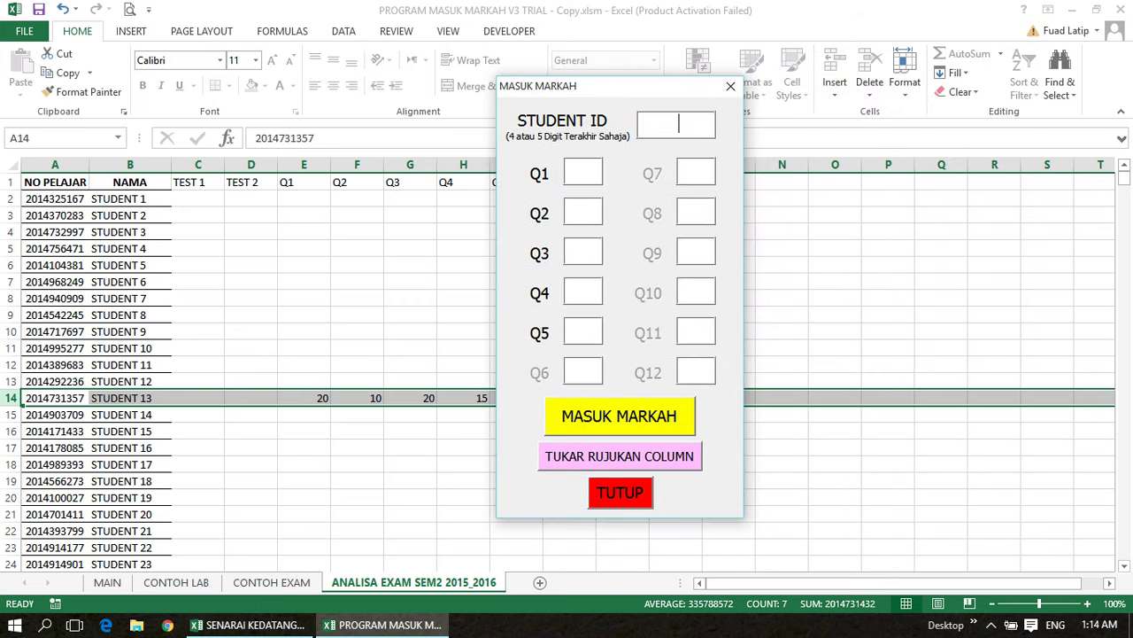
Step: Fill in the last four digits of Student 8's ID and the marks Q1 6, Q2 5, Q3 10, Q4 20 and Q5 12
{"action": "type", "text": "2245"}
{"action": "key", "text": "Tab"}
{"action": "type", "text": "6"}
{"action": "key", "text": "Tab"}
{"action": "type", "text": "5"}
{"action": "key", "text": "Tab"}
{"action": "type", "text": "10"}
{"action": "key", "text": "Tab"}
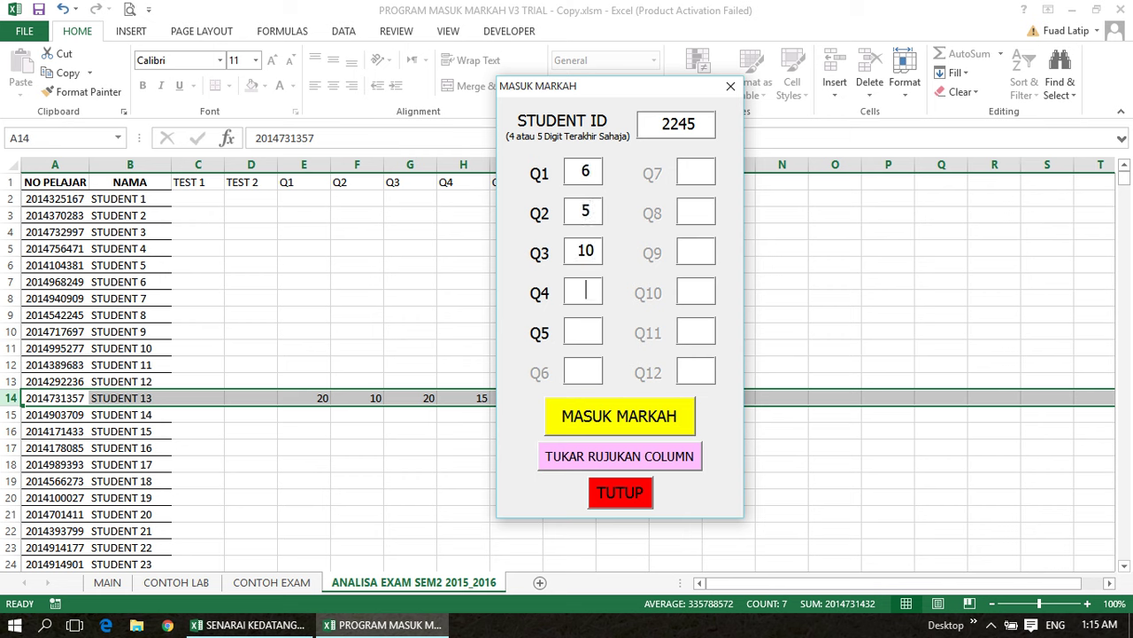
{"action": "type", "text": "20"}
{"action": "key", "text": "Tab"}
{"action": "type", "text": "3"}
{"action": "key", "text": "BackSpace"}
{"action": "type", "text": "12"}
{"action": "key", "text": "Tab"}
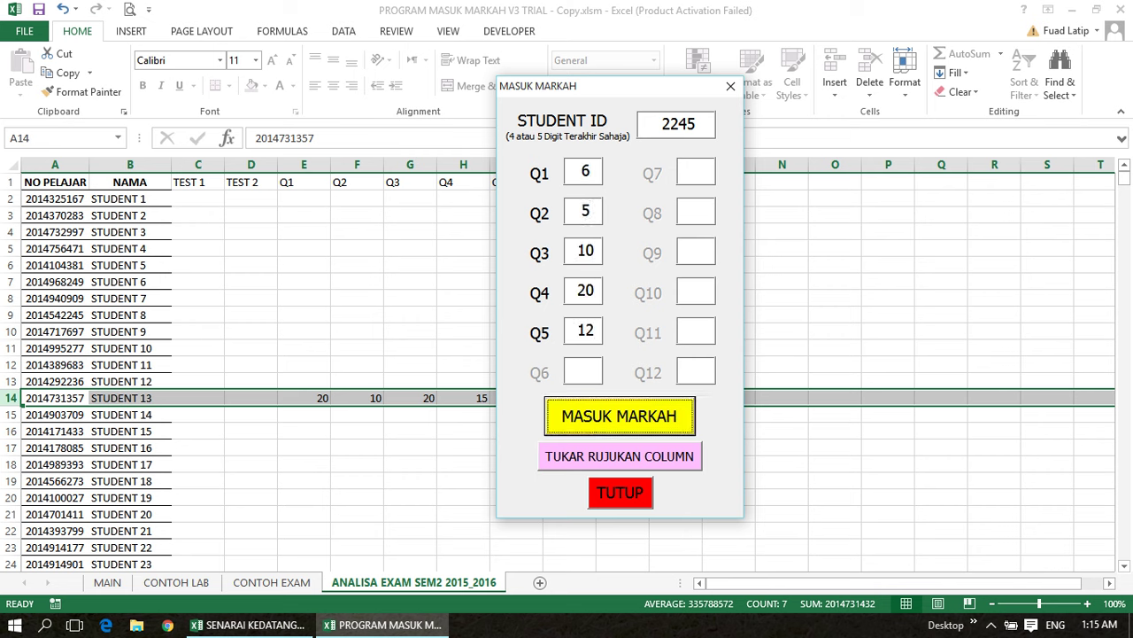
Step: Submit Student 8's marks to the worksheet and accept the entry
{"action": "key", "text": "Return"}
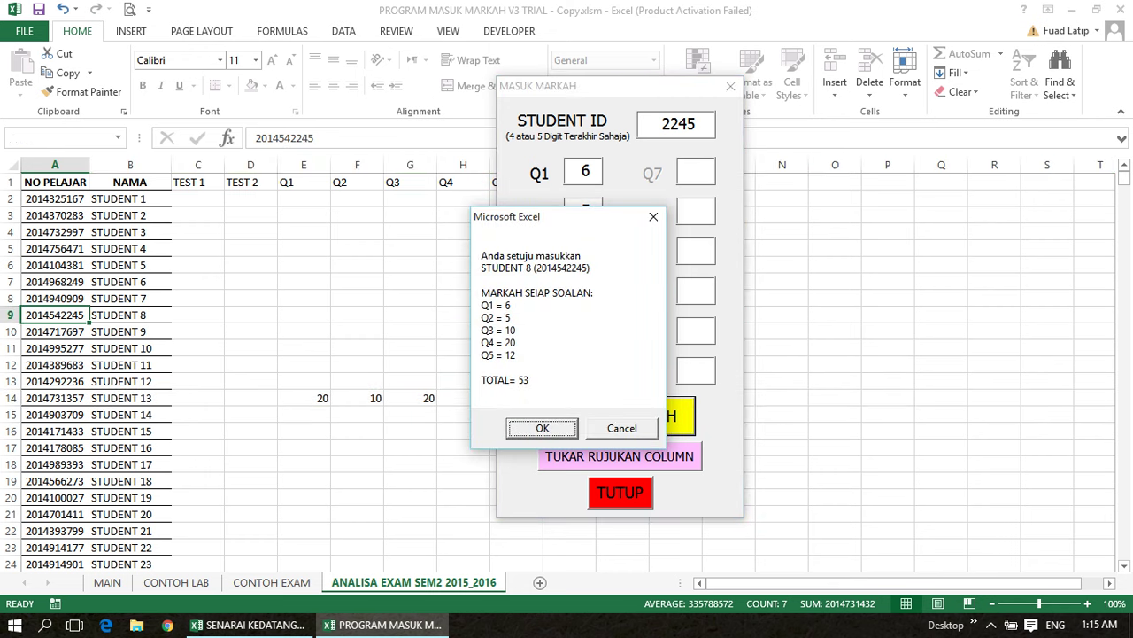
{"action": "key", "text": "Return"}
{"action": "key", "text": "Return"}
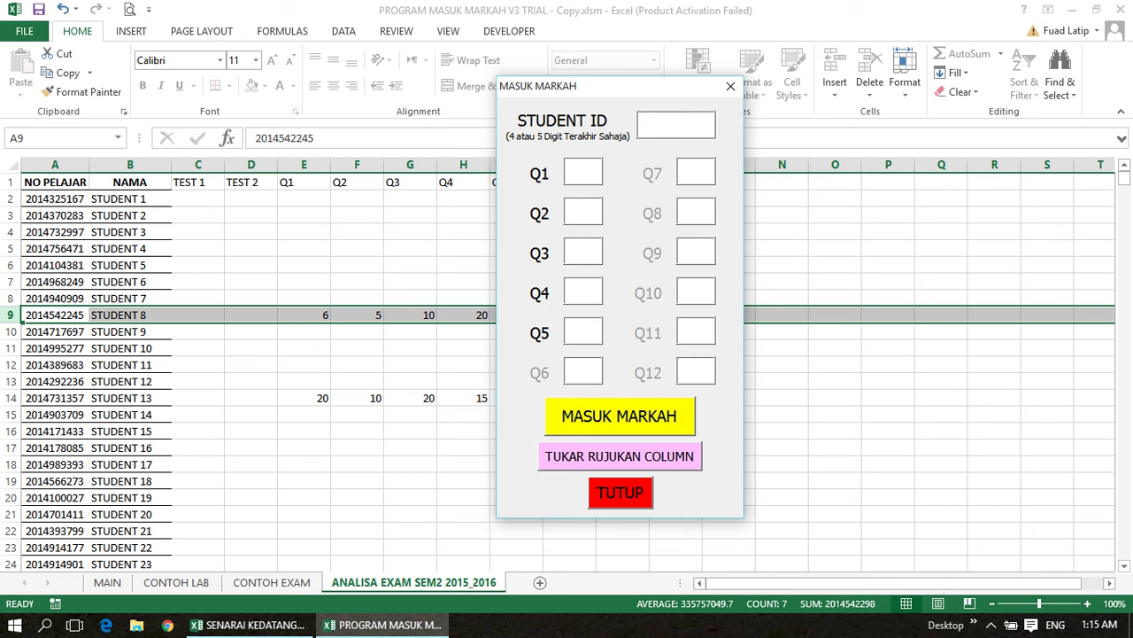
Step: Fill in the last four digits of Student 13's ID again with the new marks Q1 4, Q2 12 and Q3 20
{"action": "type", "text": "1357"}
{"action": "key", "text": "Tab"}
{"action": "type", "text": "4"}
{"action": "key", "text": "Tab"}
{"action": "type", "text": "12"}
{"action": "key", "text": "Tab"}
{"action": "type", "text": "2"}
{"action": "type", "text": "0"}
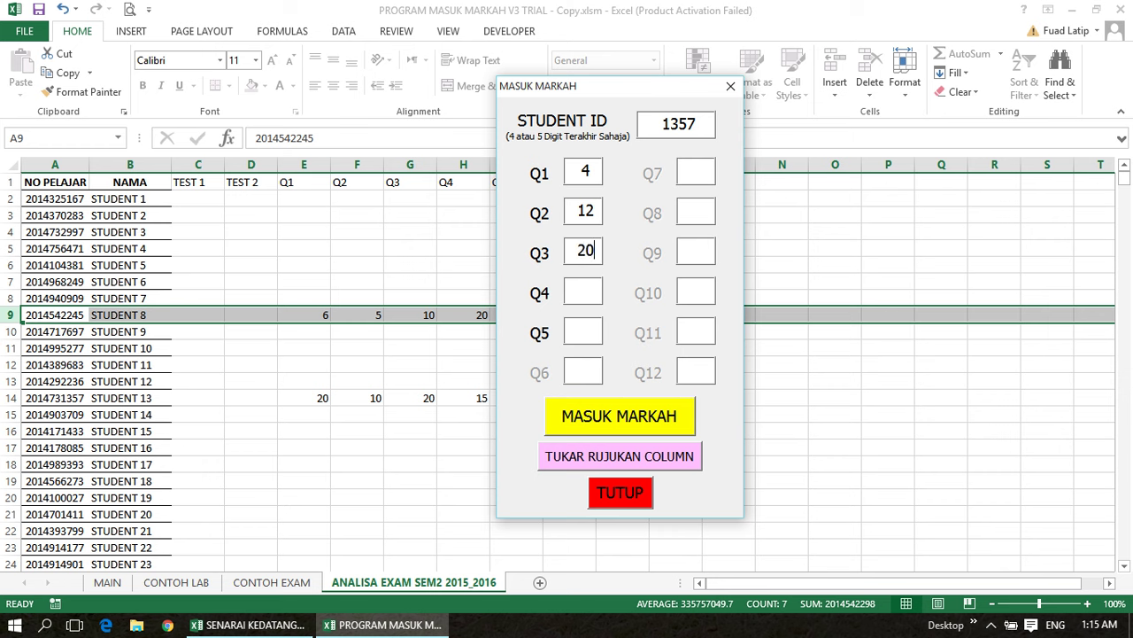
Step: Enter 12 for both Q4 and Q5, submit Student 13's marks and agree to replace the existing ones
{"action": "key", "text": "Tab"}
{"action": "type", "text": "12"}
{"action": "key", "text": "Tab"}
{"action": "type", "text": "12"}
{"action": "key", "text": "Return"}
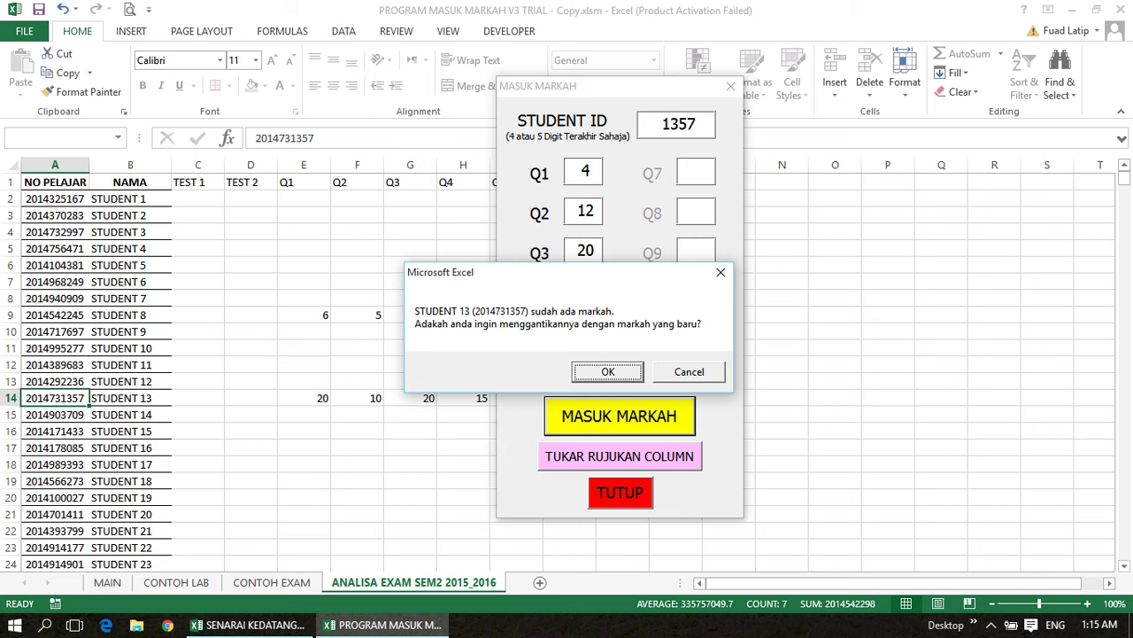
{"action": "key", "text": "Return"}
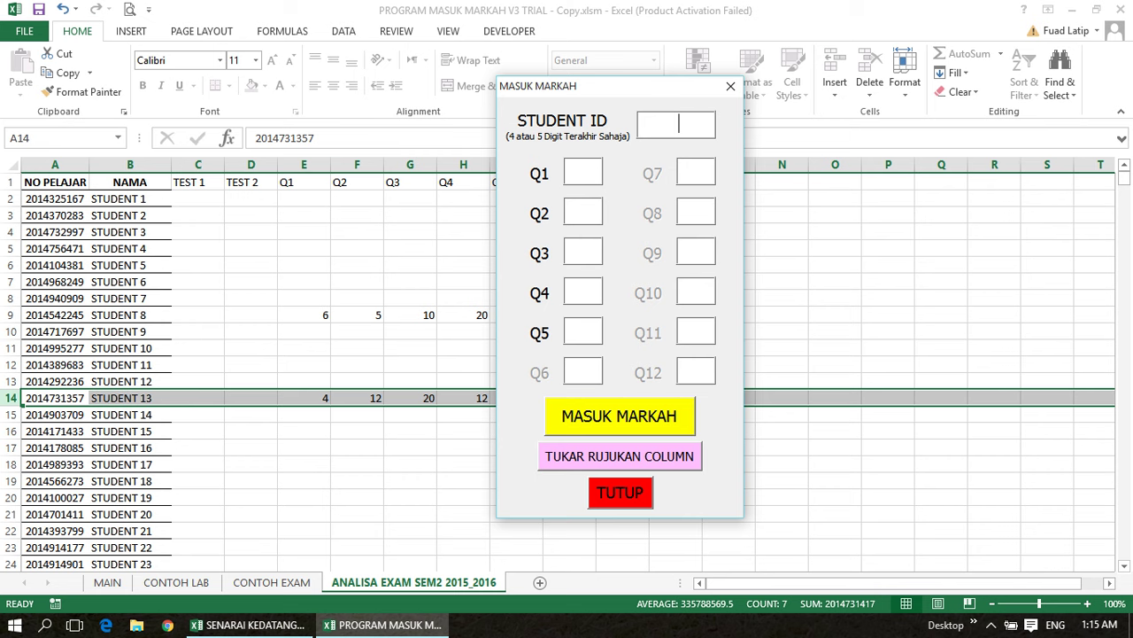
Step: Close the mark-entry form and return to the ANALISA EXAM SEM2 2015_2016 sheet to review the entered marks
{"action": "left_click", "coordinate": [620, 492]}
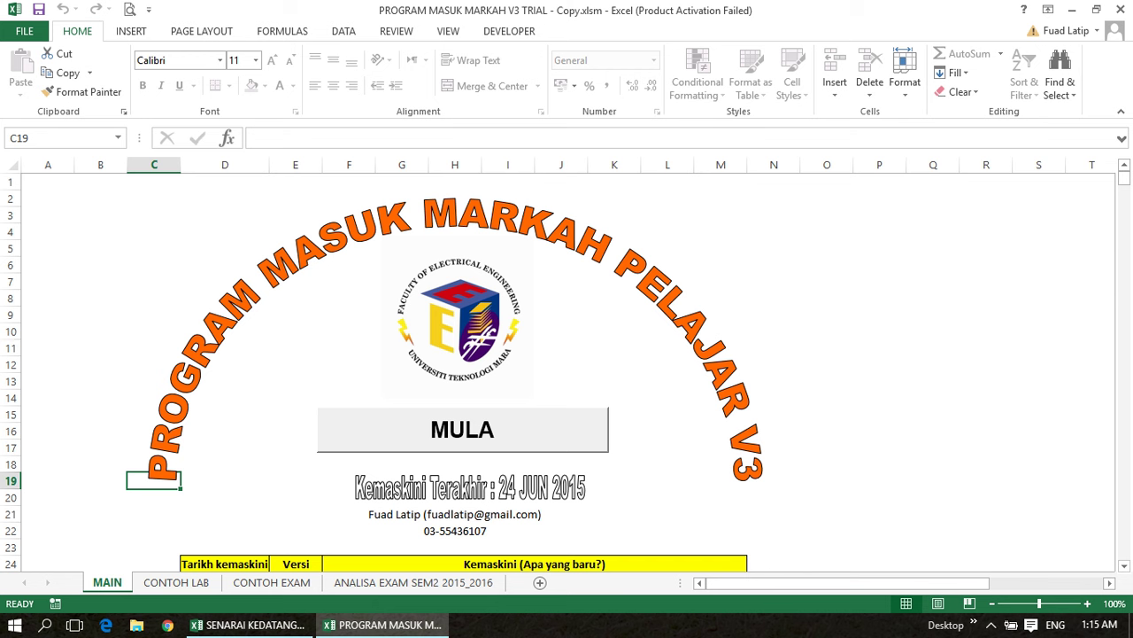
{"action": "key", "text": "ctrl+Page_Down"}
{"action": "key", "text": "ctrl+Page_Down"}
{"action": "key", "text": "ctrl+Page_Down"}
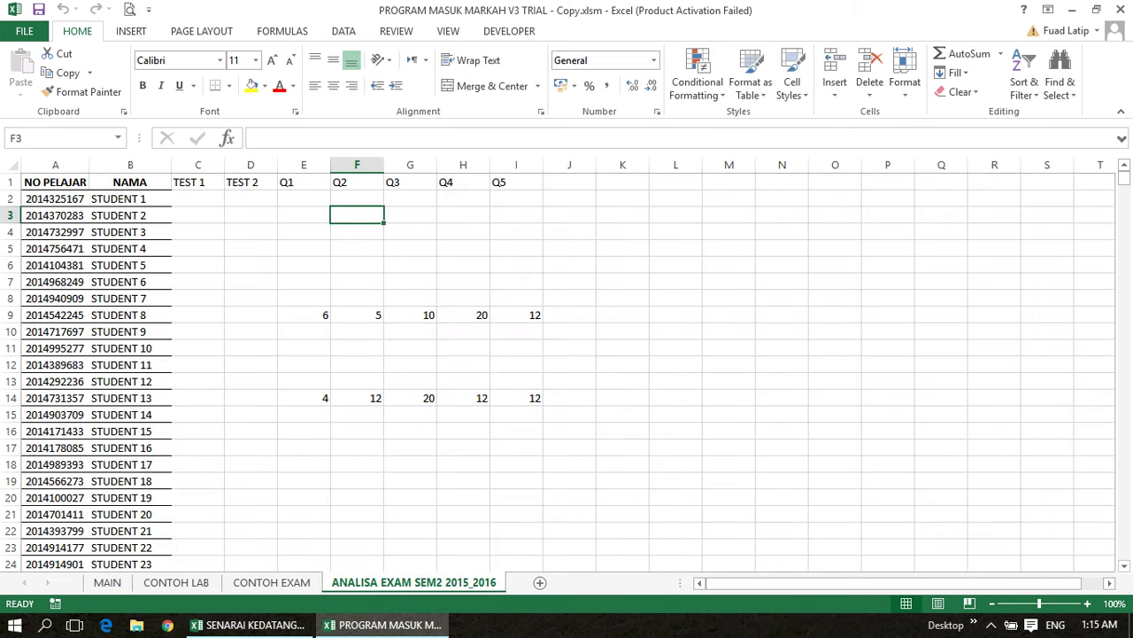
{"action": "scroll", "coordinate": [567, 372], "scroll_direction": "down", "scroll_amount": 3}
{"action": "scroll", "coordinate": [567, 372], "scroll_direction": "up", "scroll_amount": 3}
{"action": "left_click", "coordinate": [991, 624]}
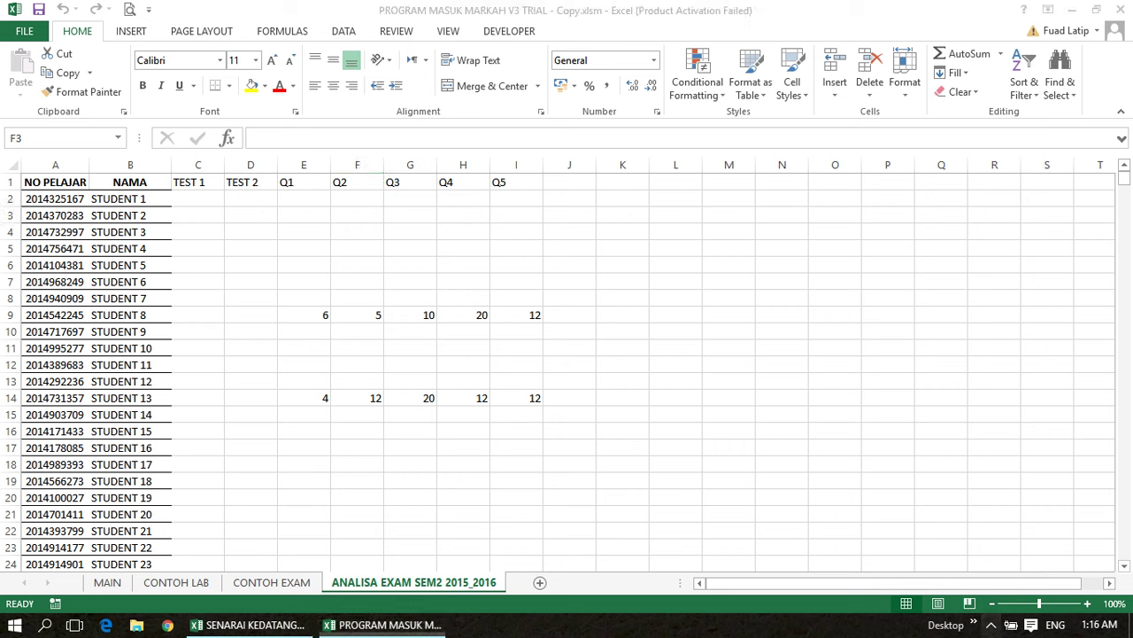